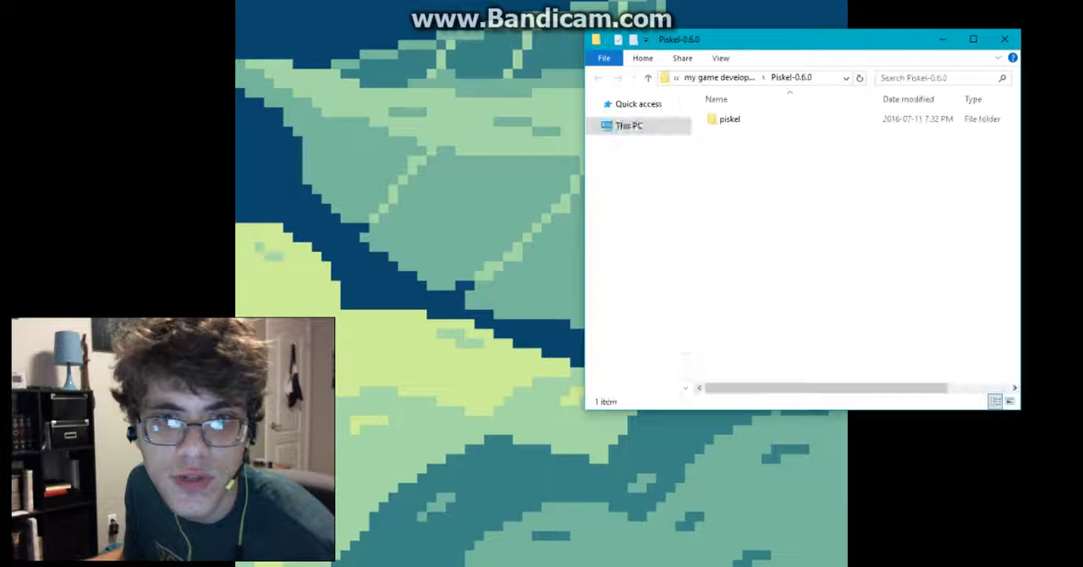
Step: Launch Piskel-0.6.0 from the piskel folder in a maximized window and choose the Vertical Mirror pen
double_click(730, 120)
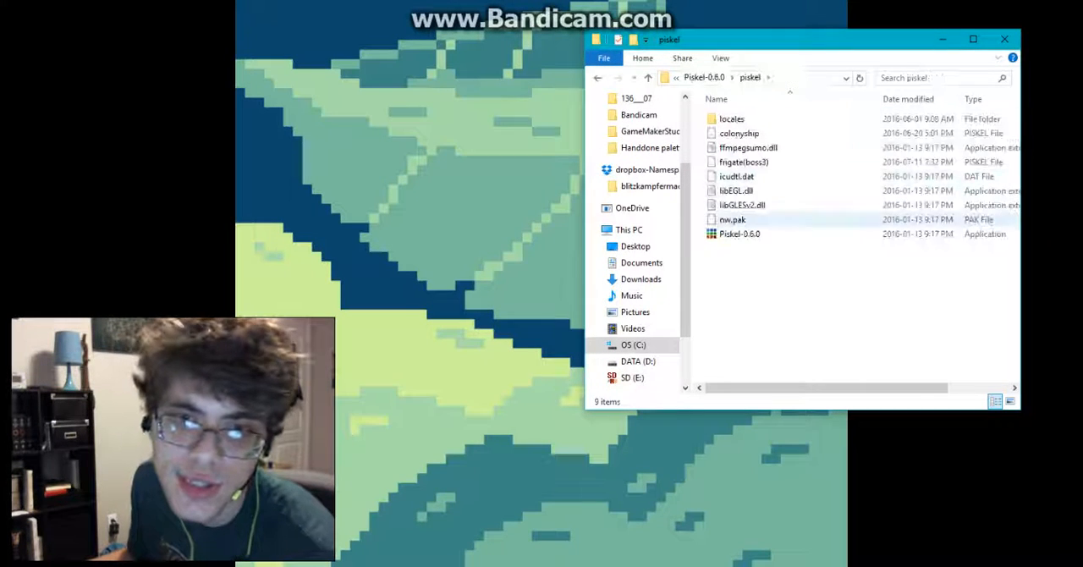
double_click(739, 233)
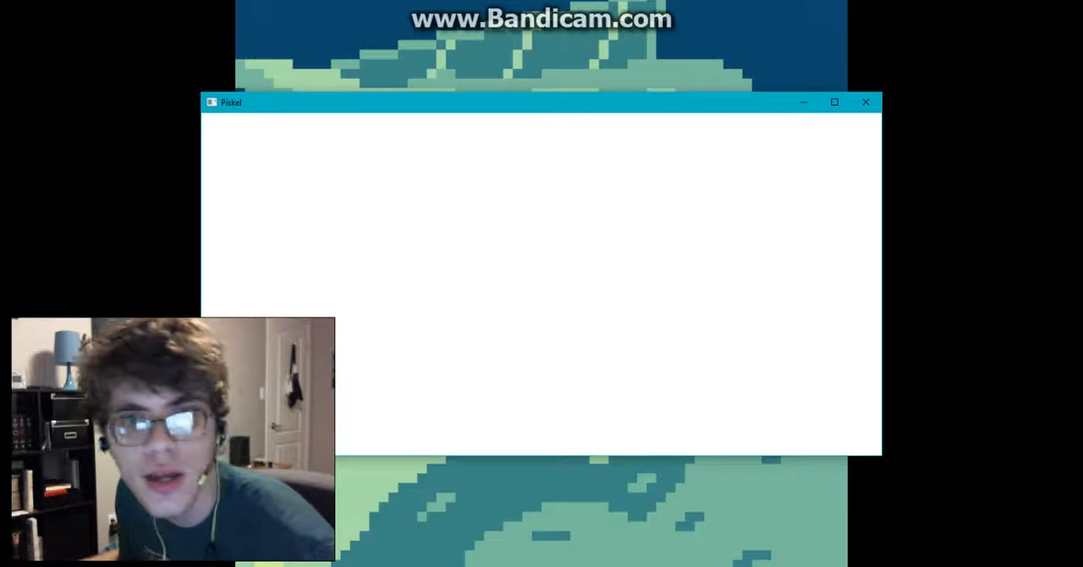
left_click(834, 102)
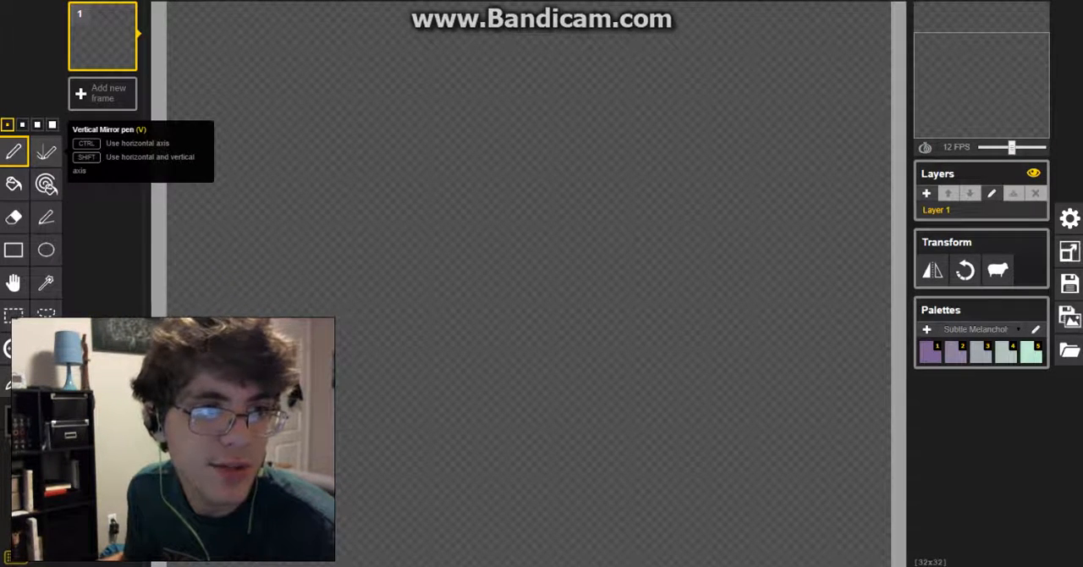
left_click(46, 151)
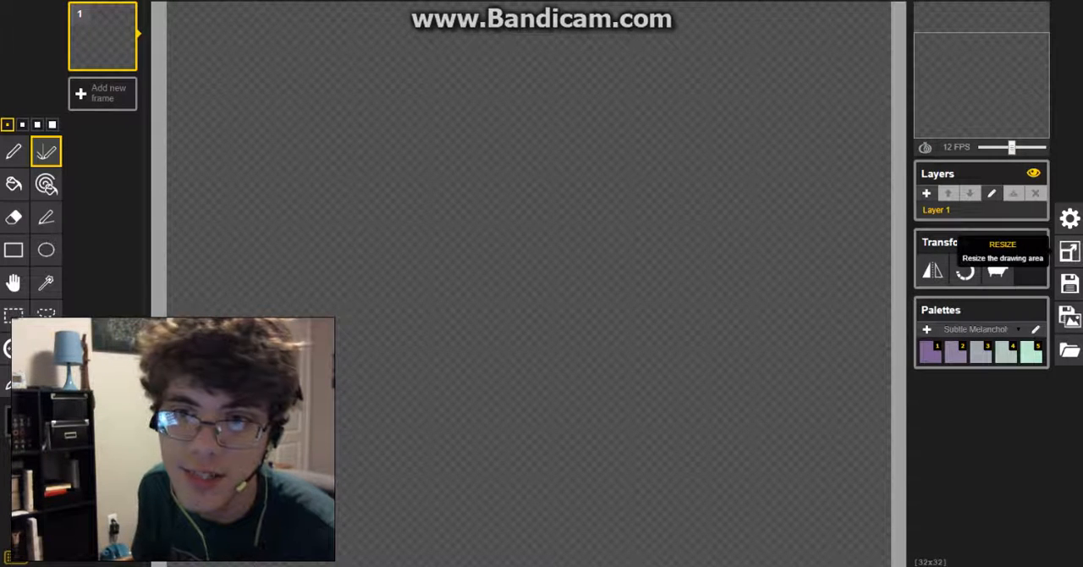
Step: Examine the resize, general settings, save, export and load options for the sprite
left_click(1070, 251)
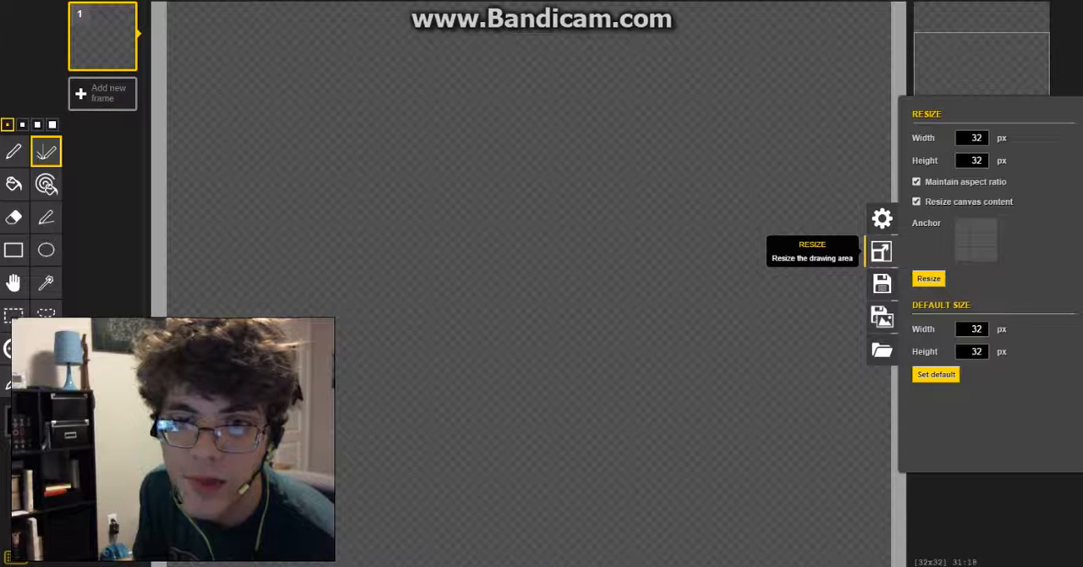
left_click(881, 218)
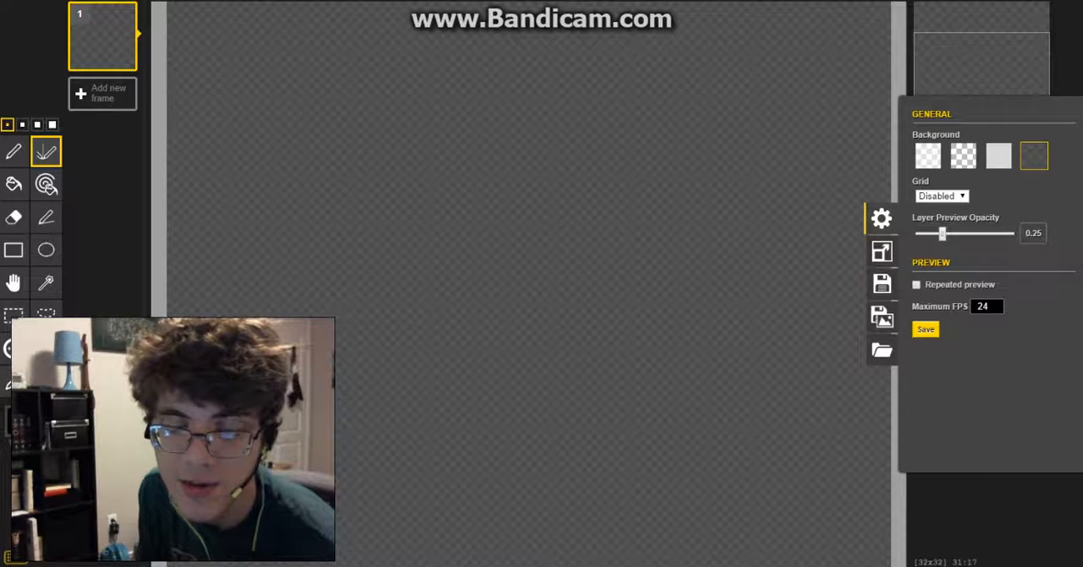
left_click(881, 283)
left_click(881, 316)
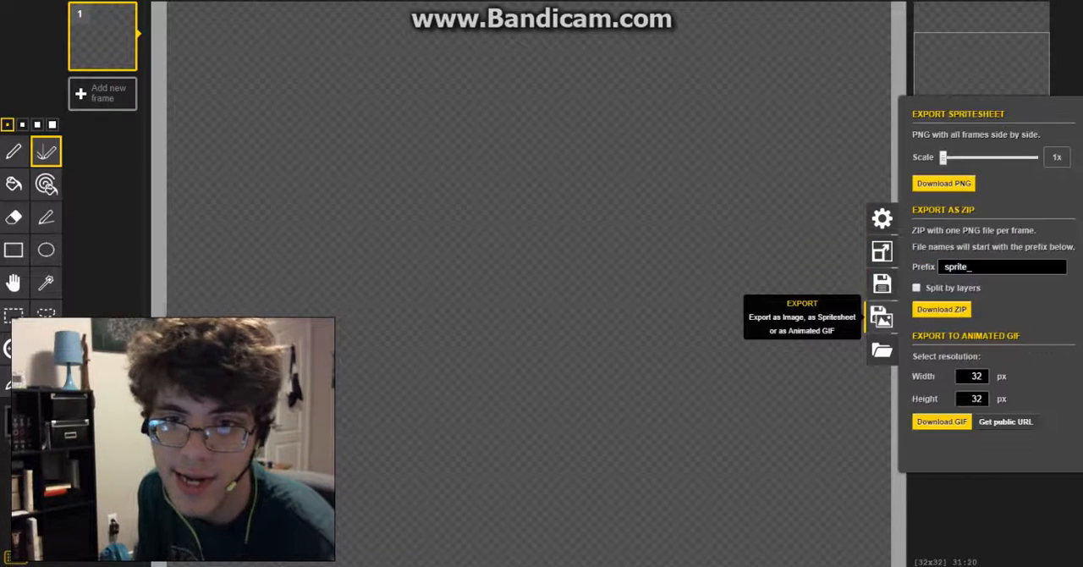
left_click(881, 349)
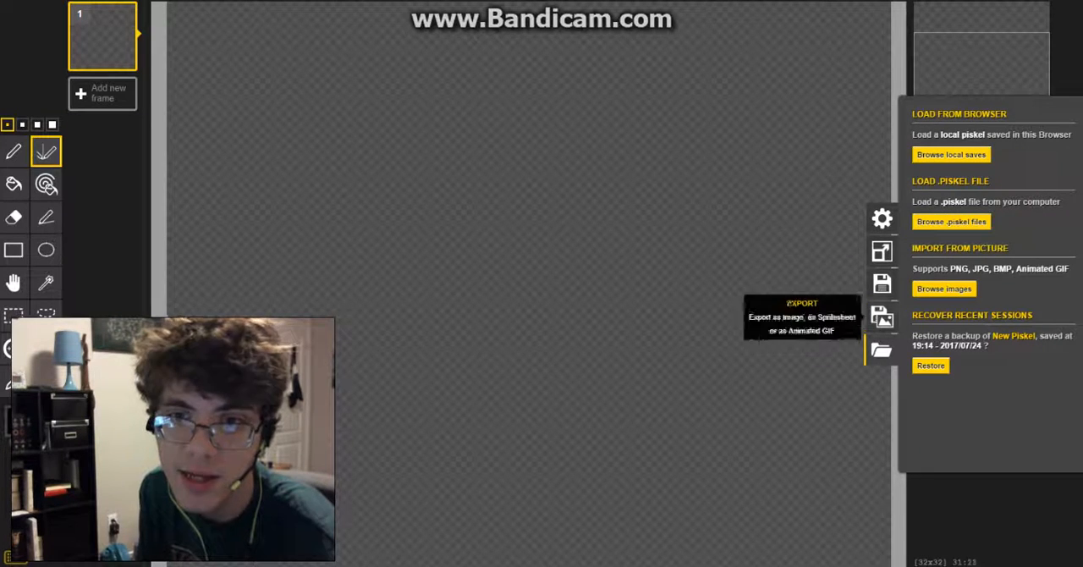
left_click(881, 252)
left_click(881, 349)
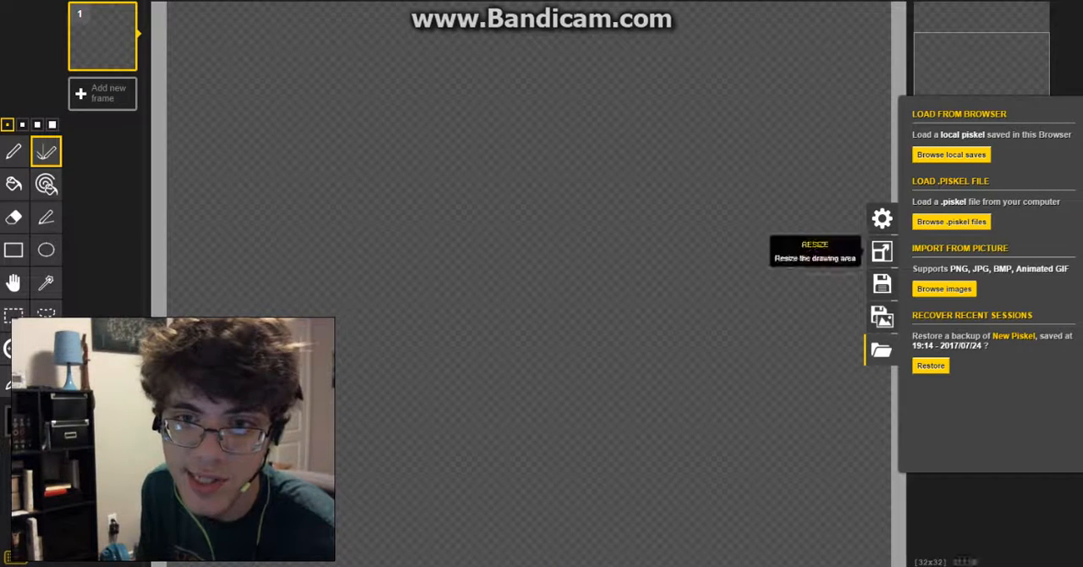
left_click(882, 252)
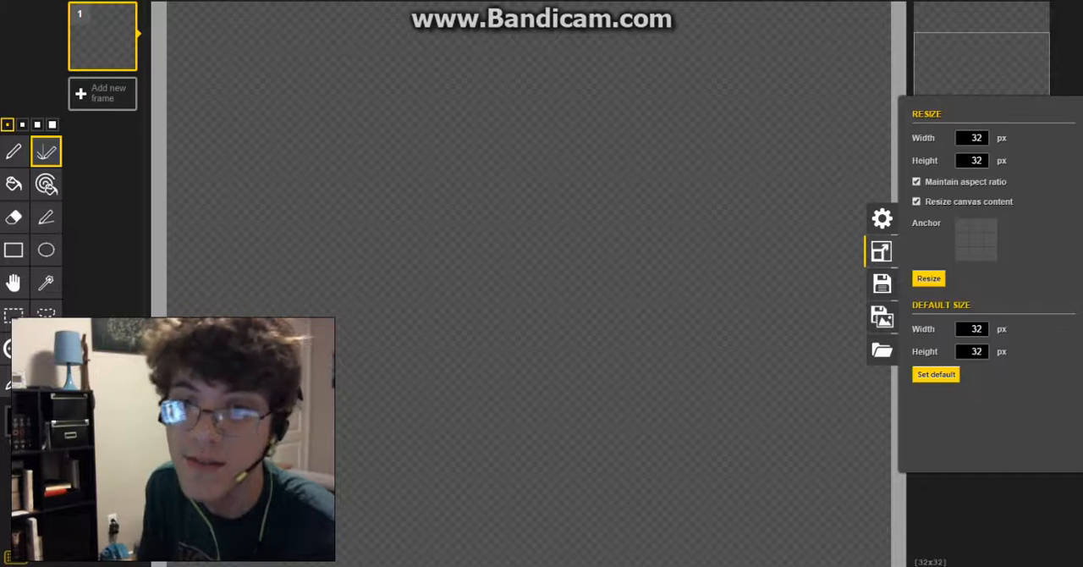
double_click(975, 138)
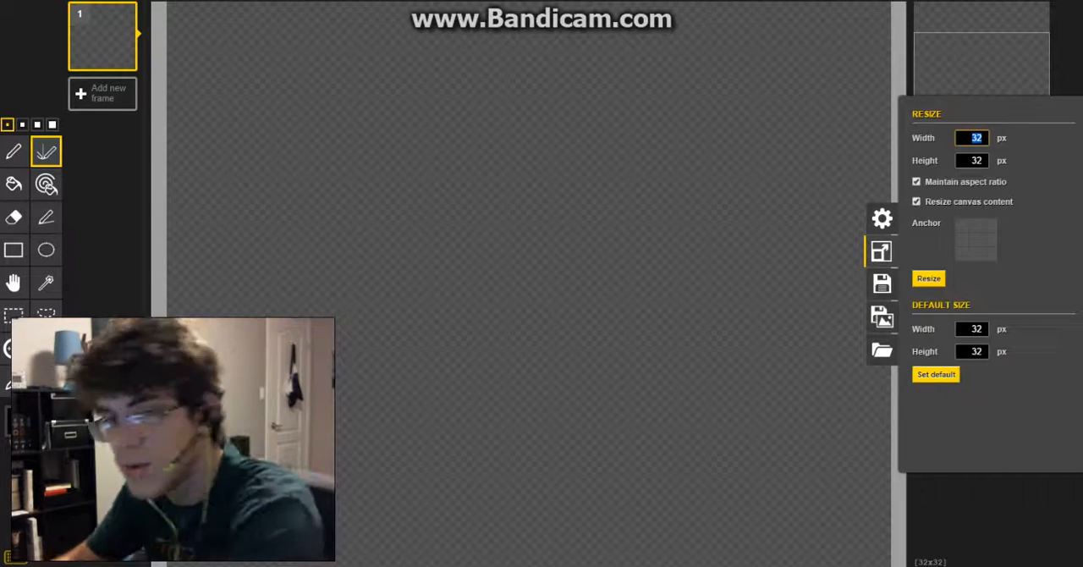
left_click(699, 191)
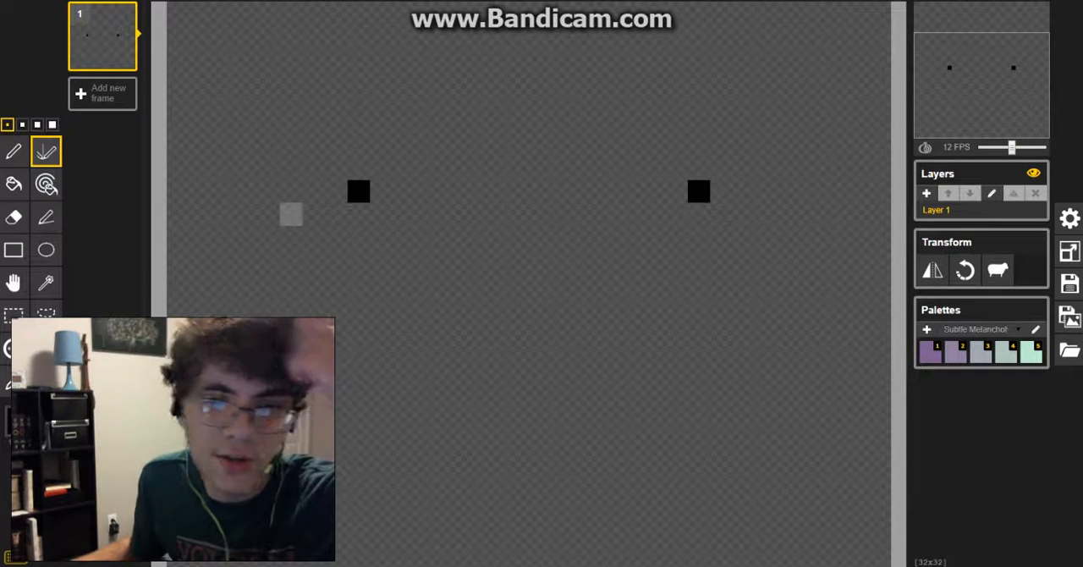
Step: Examine the options for creating a new palette and for editing the Subtle Melancholy palette
left_click(926, 329)
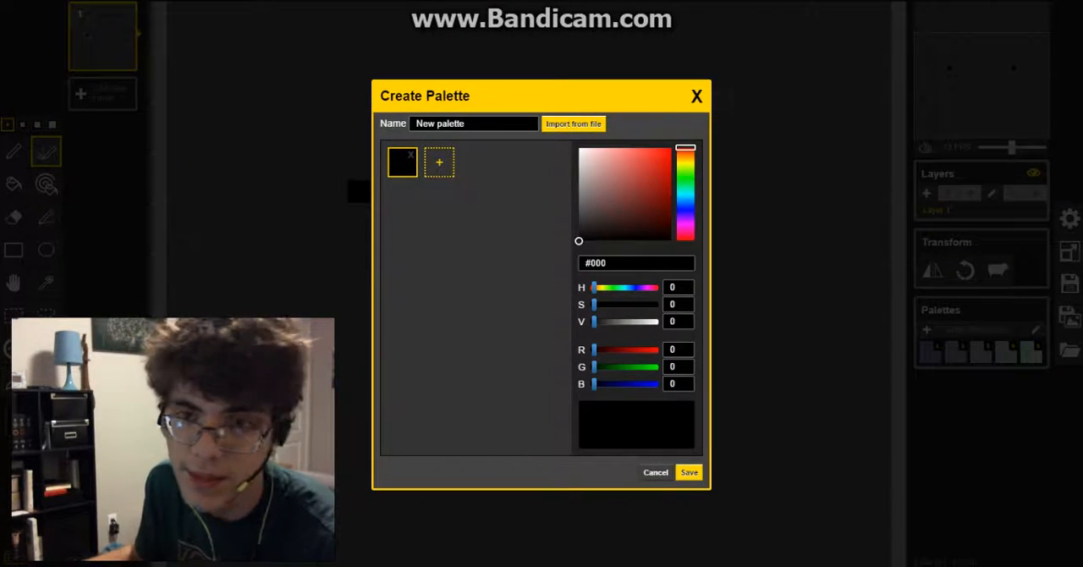
left_click(696, 97)
left_click(1035, 329)
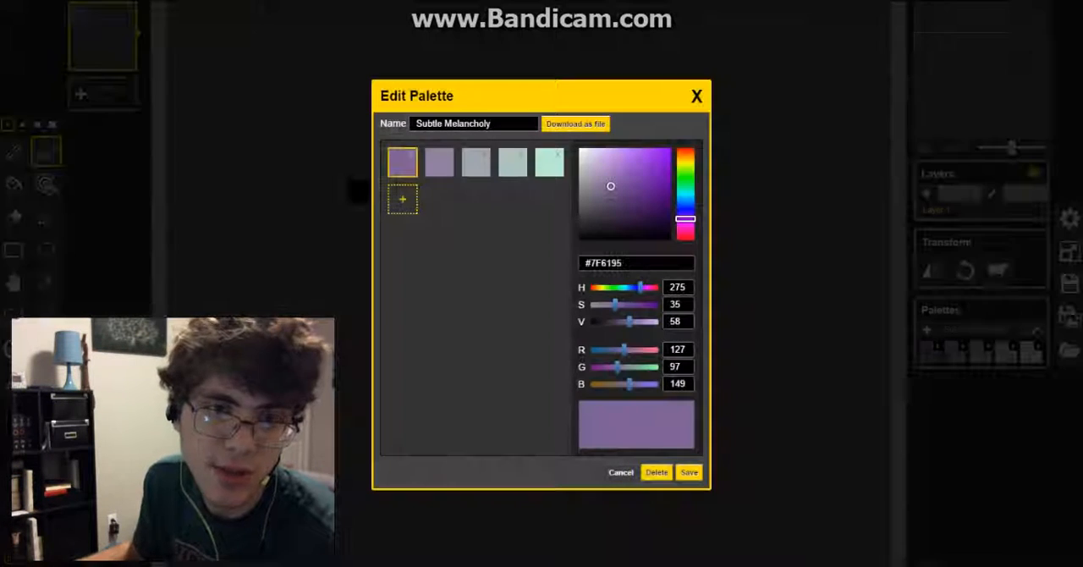
left_click(625, 264)
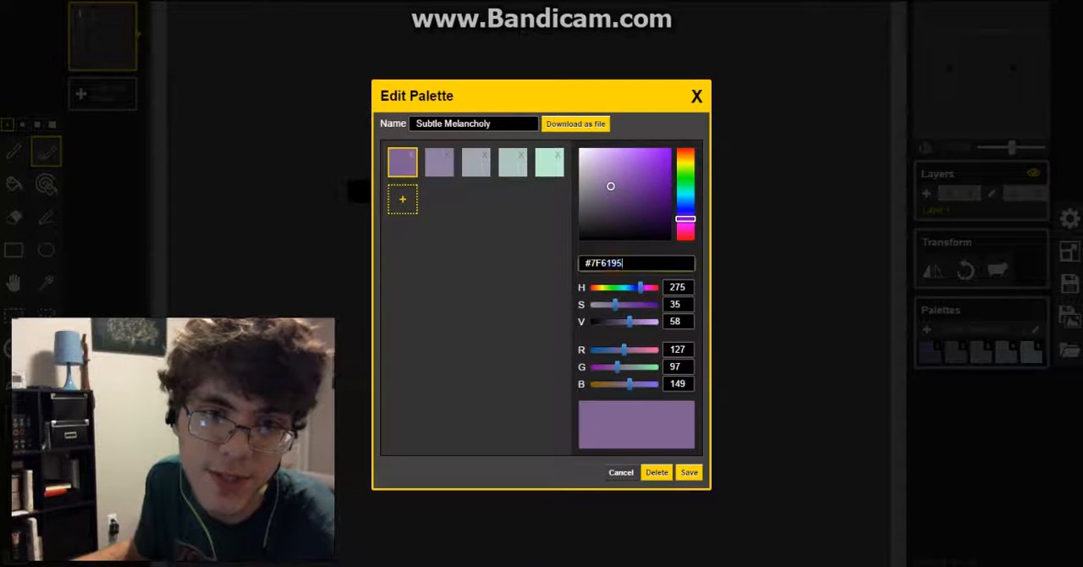
left_click(499, 296)
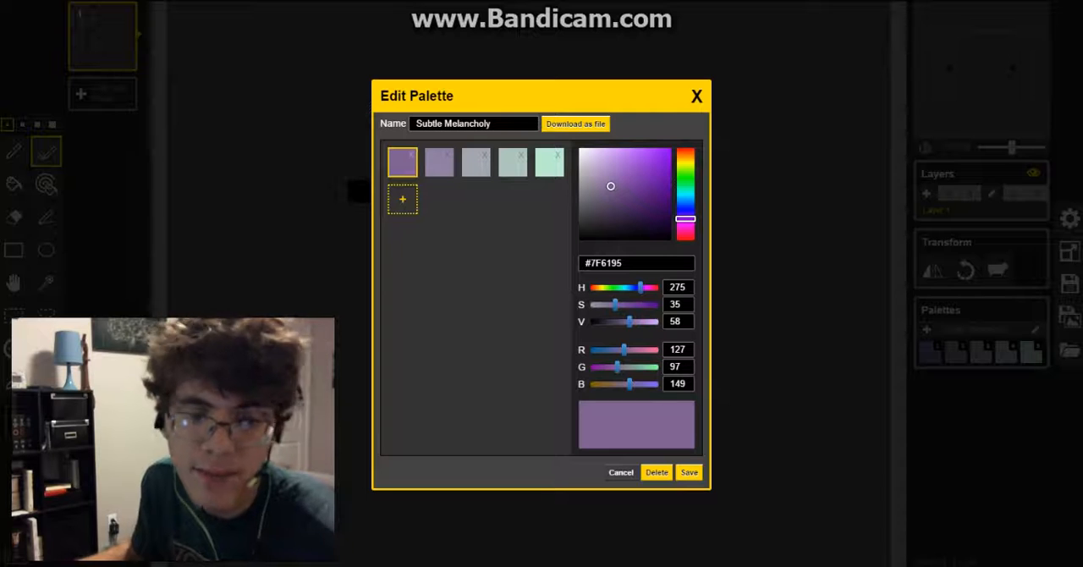
left_click(621, 472)
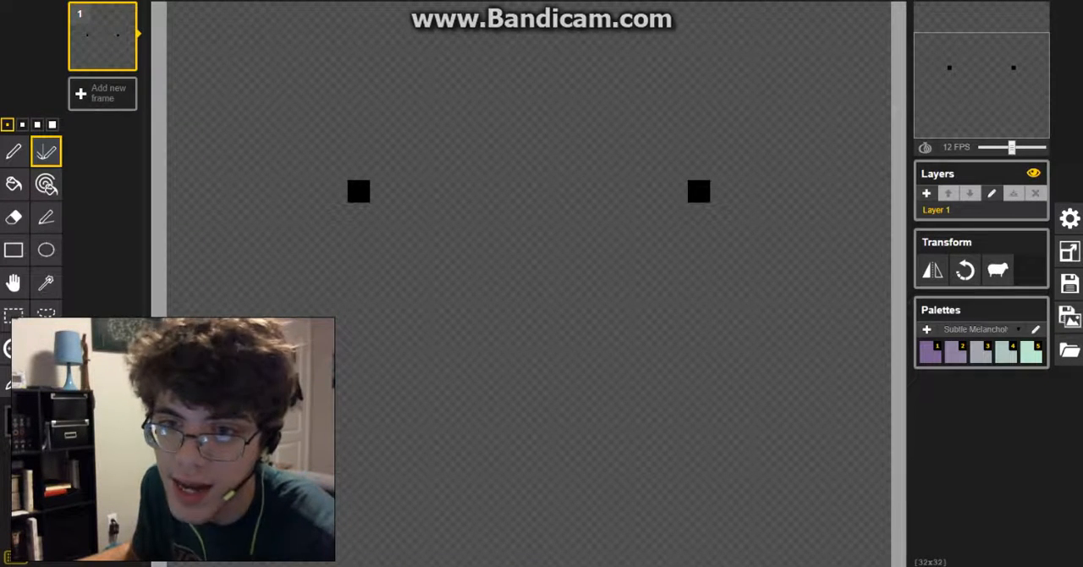
Step: Browse the list of saved palettes and keep Subtle Melancholy as the active palette
left_click(975, 329)
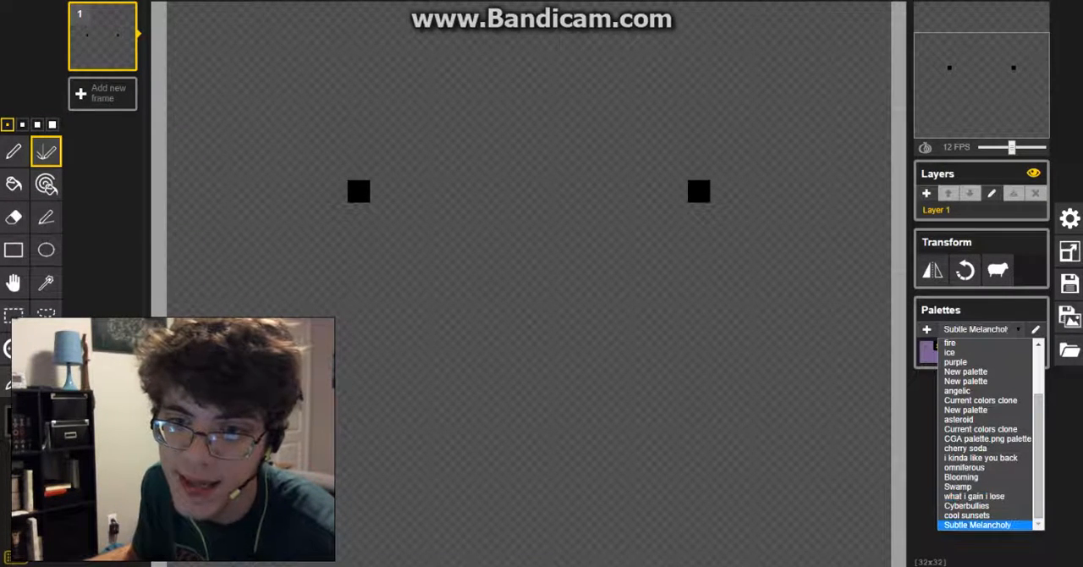
scroll(981, 505, "up", 2)
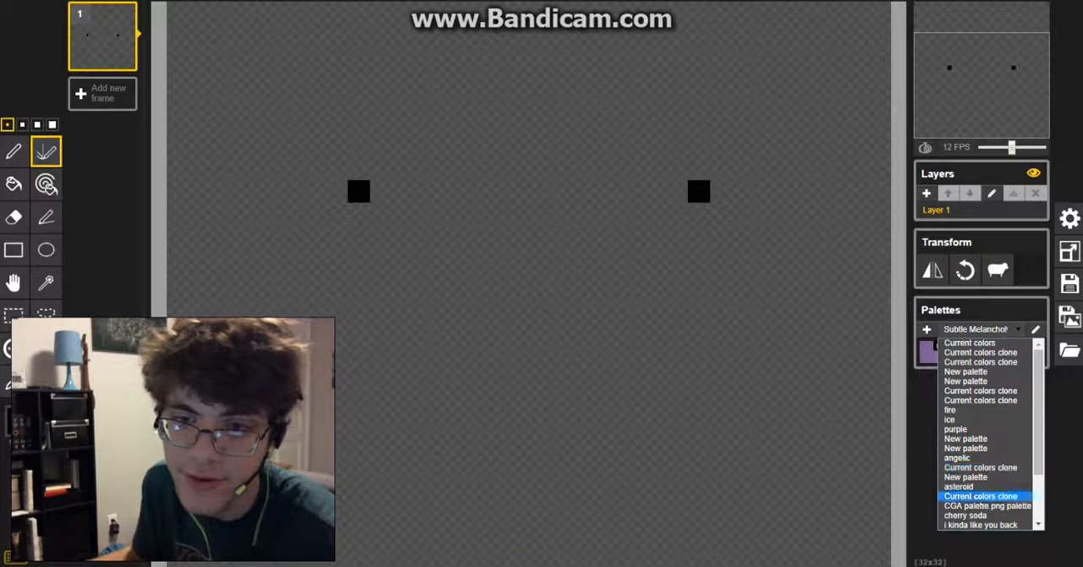
scroll(965, 406, "down", 2)
left_click(974, 524)
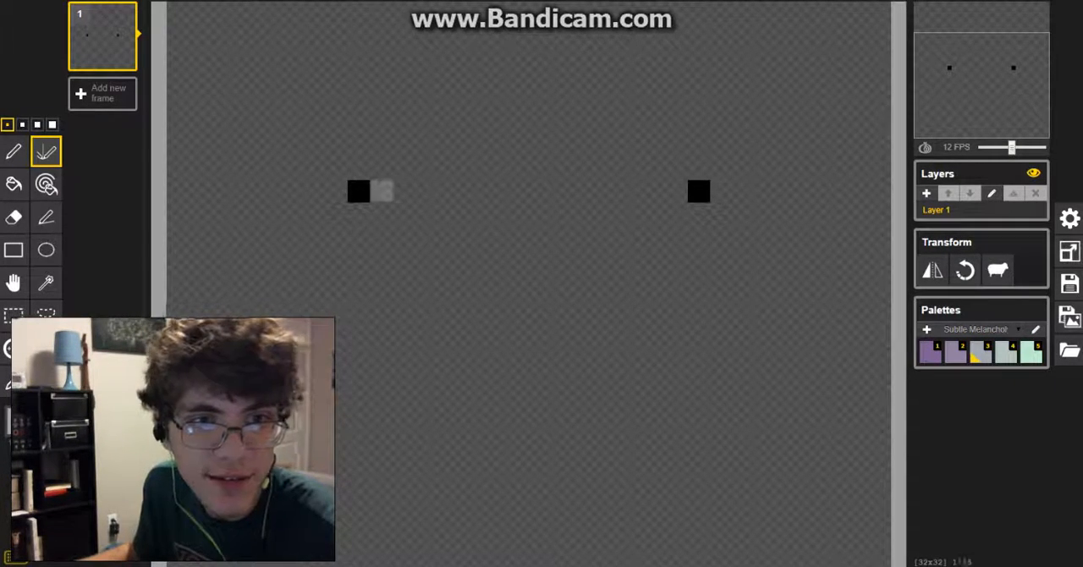
Step: Draw a freehand mirrored test pattern across the canvas in the third Subtle Melancholy colour
mouse_move(381, 191)
left_mouse_down()
mouse_move(450, 191)
mouse_move(517, 215)
mouse_move(518, 374)
mouse_move(404, 374)
mouse_move(358, 304)
mouse_move(381, 260)
left_mouse_up()
left_click_drag(698, 395, 608, 556)
left_click_drag(766, 510, 608, 214)
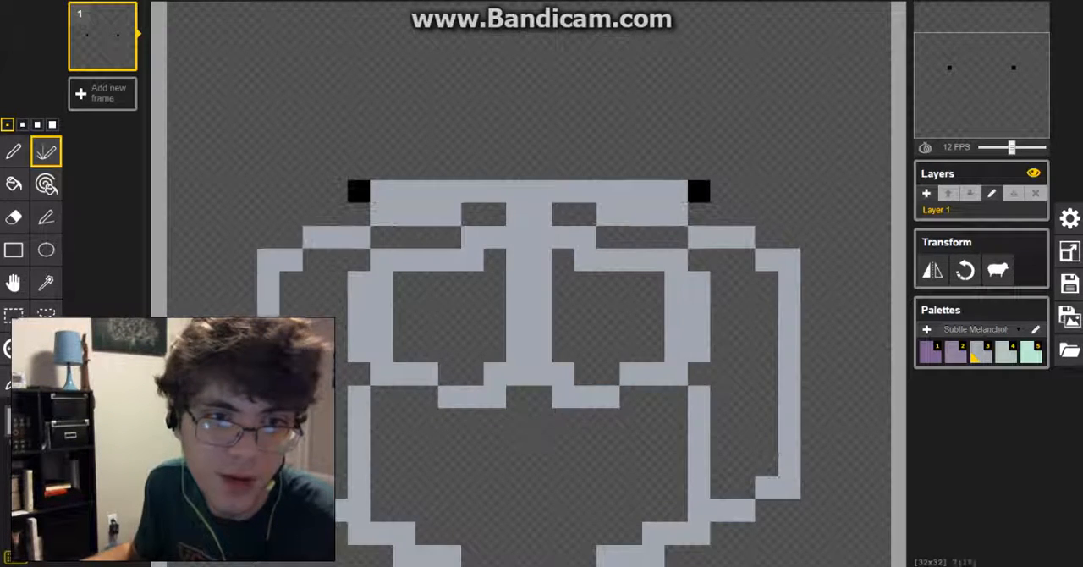
left_click_drag(676, 465, 540, 418)
left_click_drag(562, 259, 653, 350)
left_click_drag(540, 124, 766, 237)
left_click_drag(337, 260, 314, 328)
mouse_move(247, 465)
left_mouse_down()
mouse_move(223, 395)
mouse_move(359, 147)
mouse_move(269, 237)
left_mouse_up()
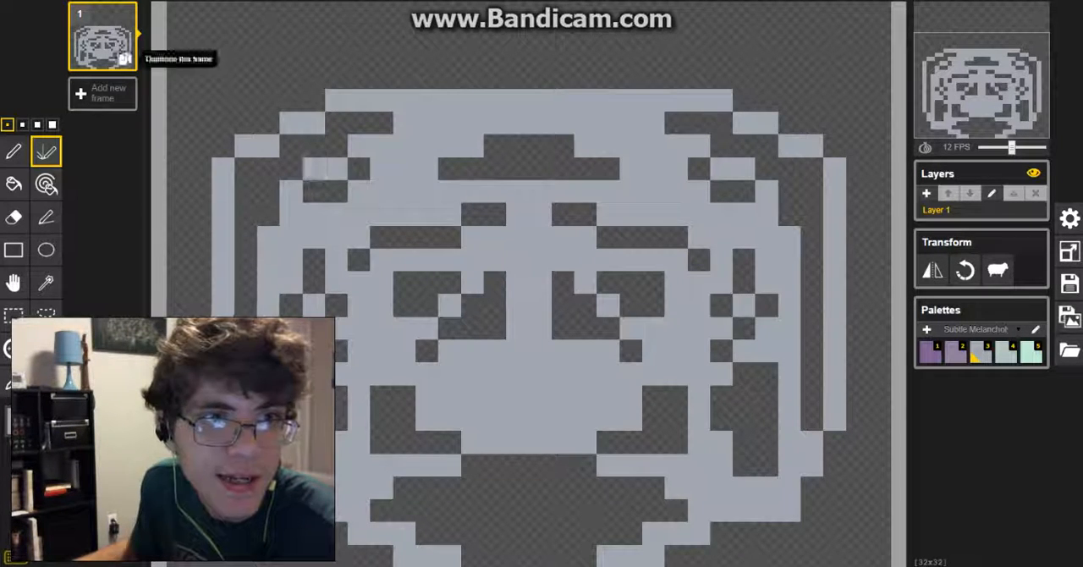
Step: Duplicate the first frame and paint mirrored strokes over the copy in the first, purple palette colour
left_click(127, 59)
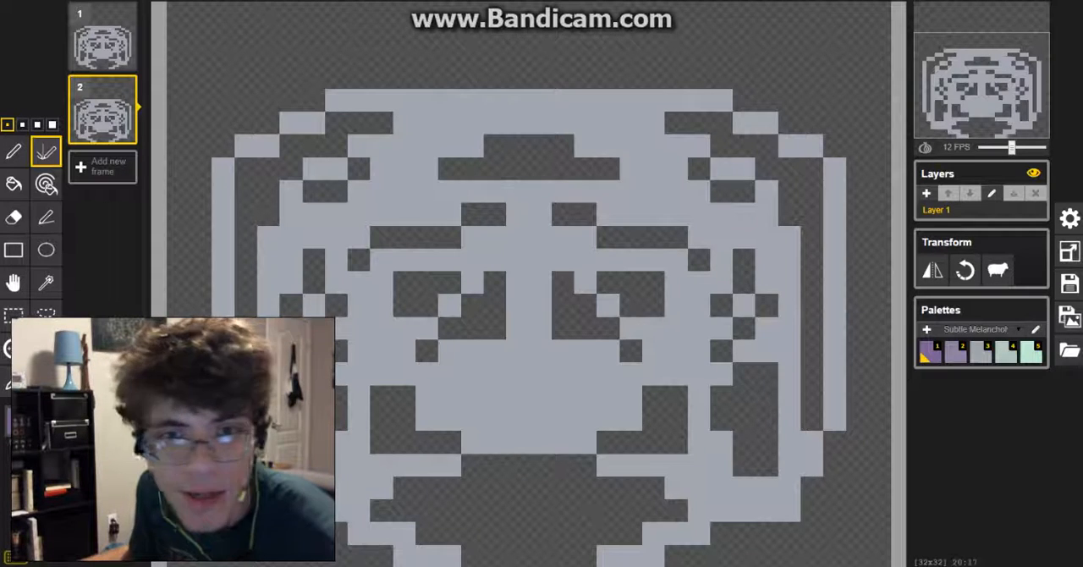
mouse_move(405, 123)
left_mouse_down()
mouse_move(472, 99)
mouse_move(337, 417)
mouse_move(404, 532)
mouse_move(200, 328)
left_mouse_up()
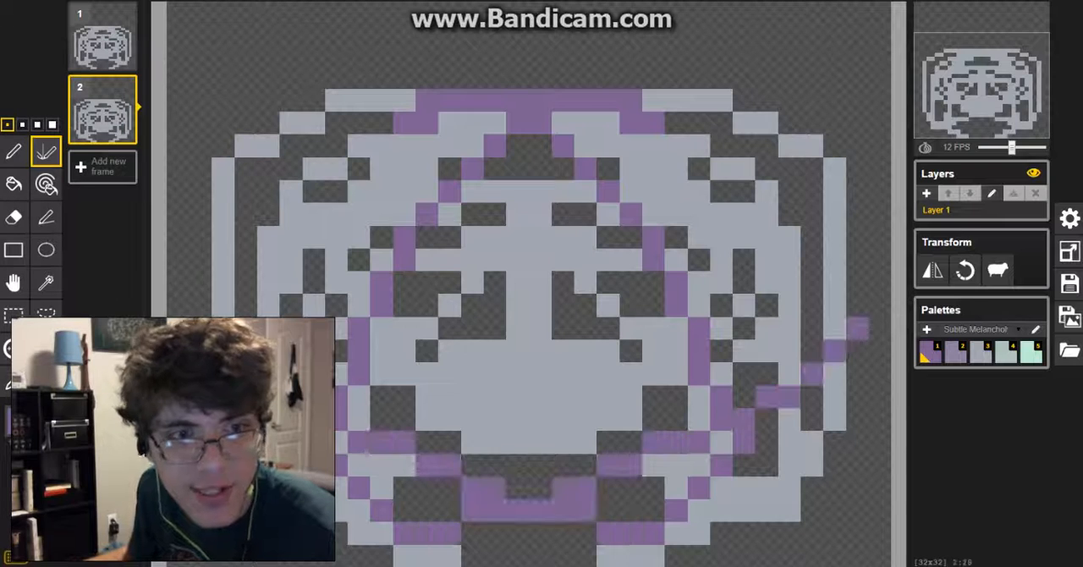
left_click_drag(858, 328, 697, 232)
Step: Try the original-size animation preview, return to the full-size preview and slow the animation to 4 FPS
mouse_move(1034, 19)
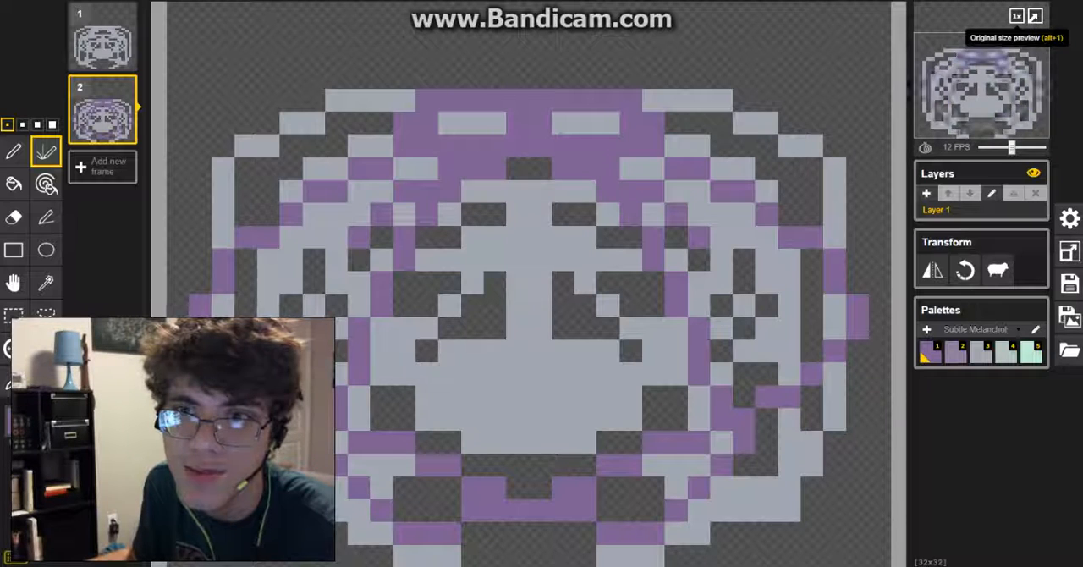
left_click(1016, 15)
left_click(1015, 15)
left_click(1015, 16)
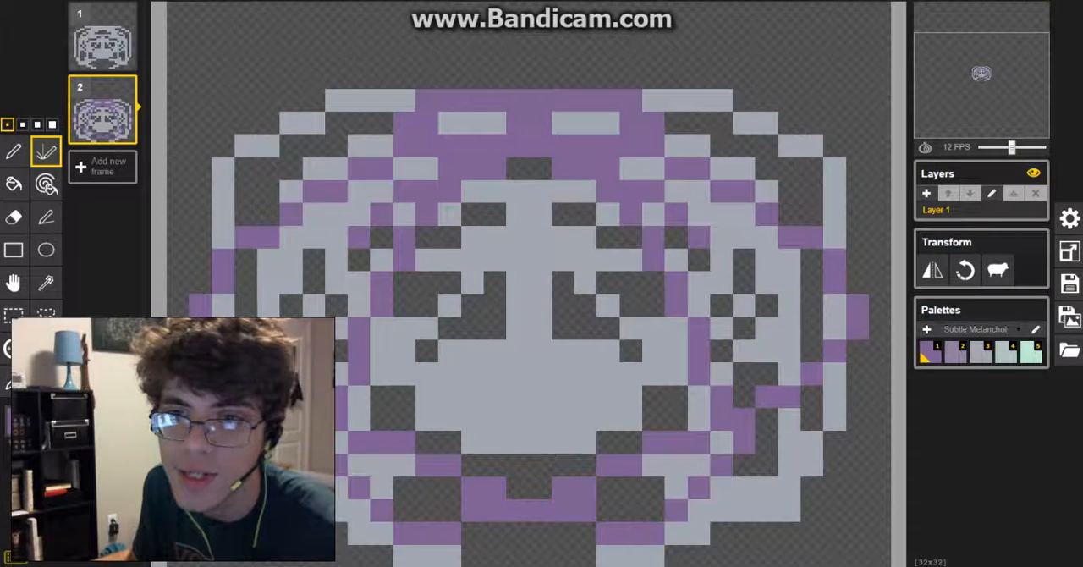
mouse_move(1011, 148)
left_mouse_down()
mouse_move(982, 147)
mouse_move(1040, 147)
mouse_move(996, 148)
left_mouse_up()
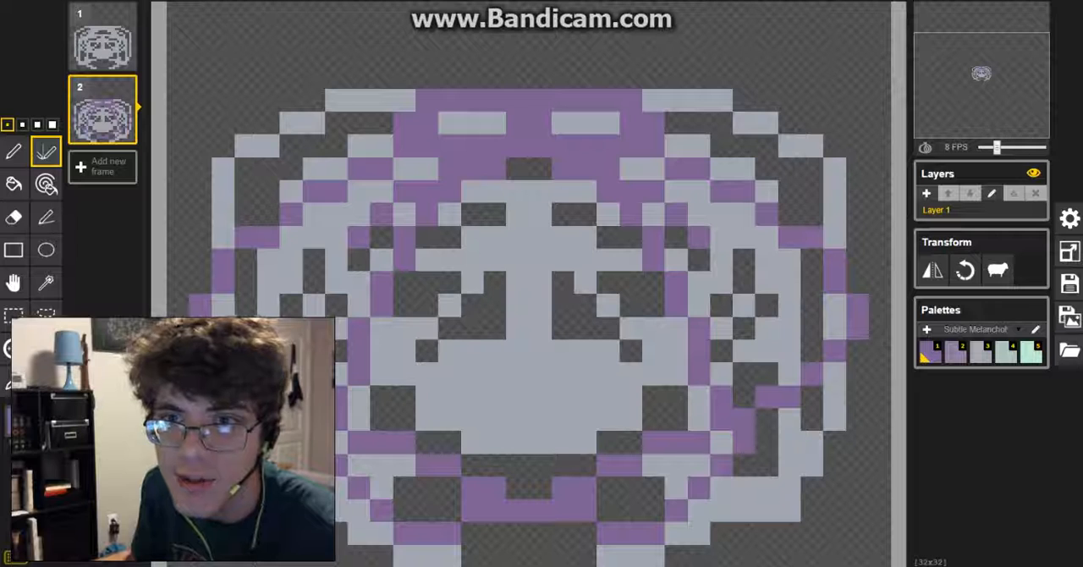
left_click(1015, 16)
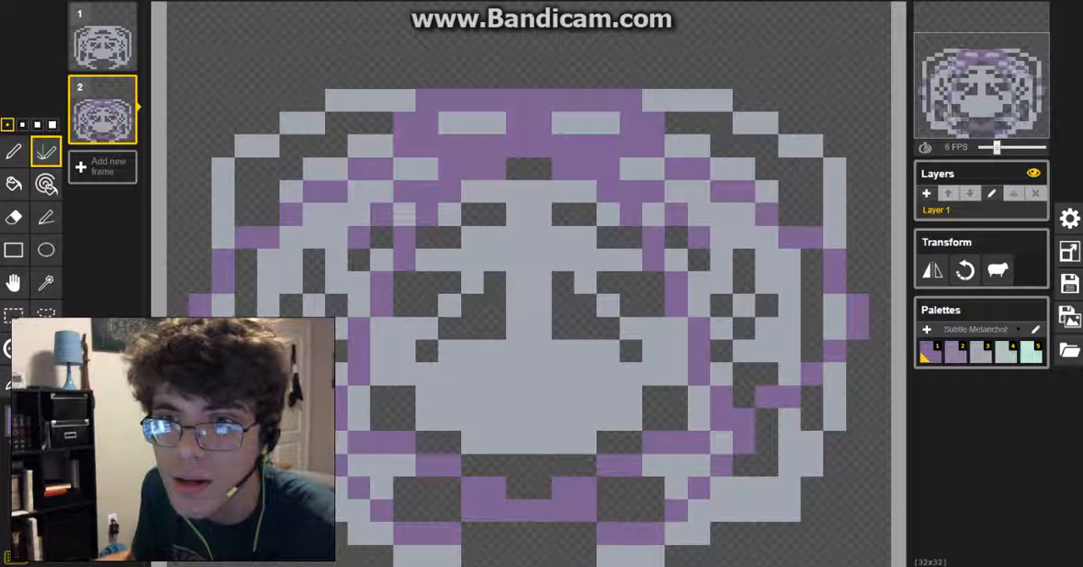
mouse_move(1007, 148)
left_mouse_down()
mouse_move(1042, 147)
mouse_move(991, 147)
left_mouse_up()
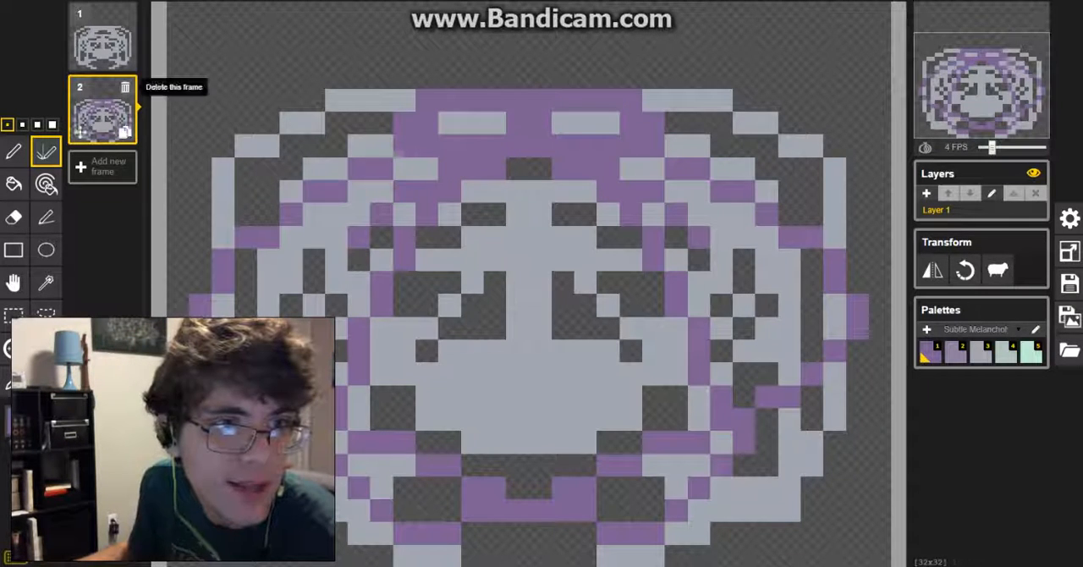
Step: Delete both test frames and leave a single new blank frame
left_click(124, 88)
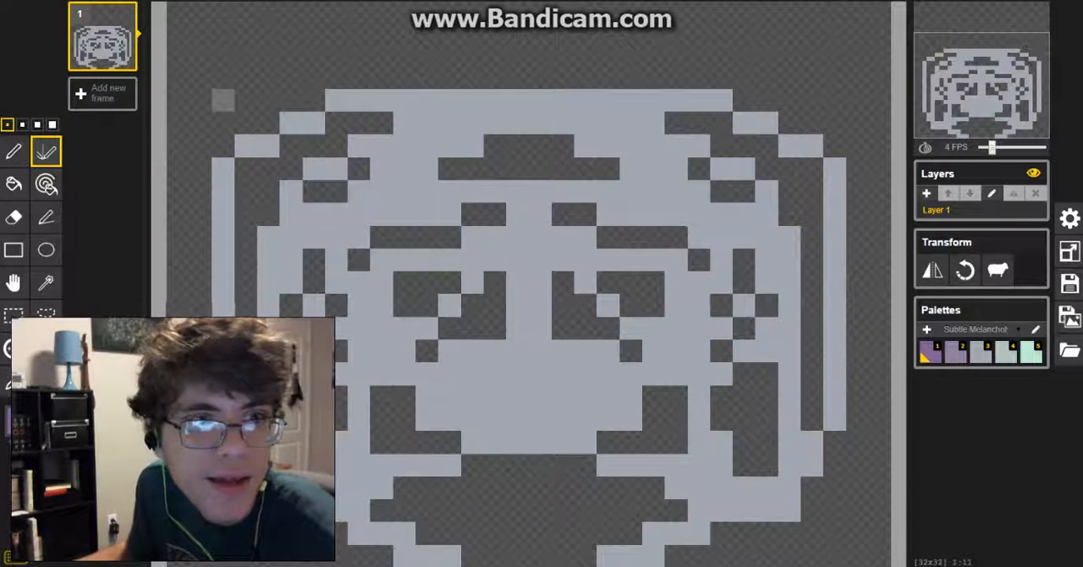
left_click(102, 93)
left_click(123, 14)
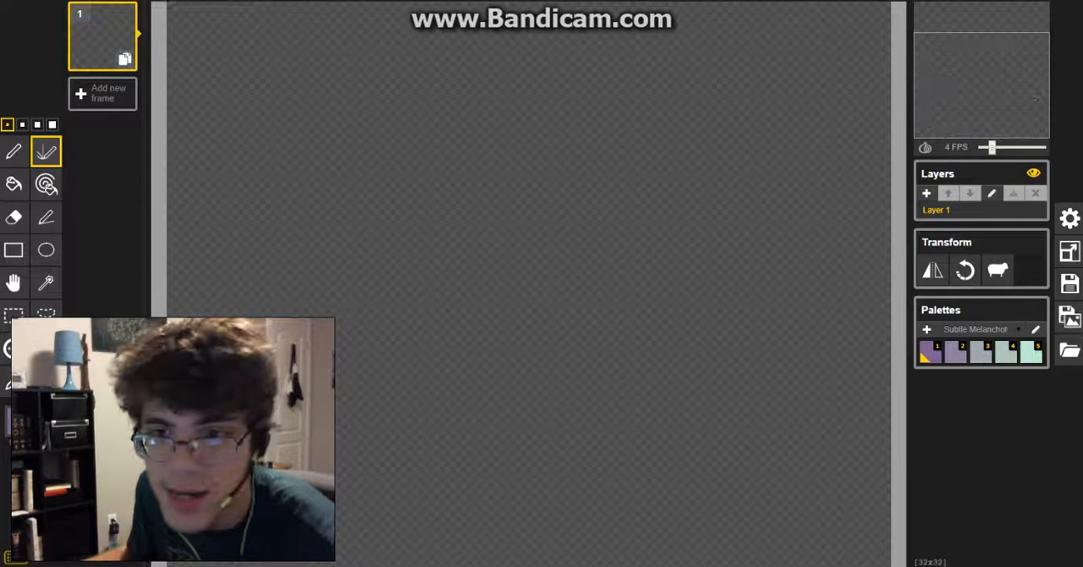
Step: Switch to the ice palette and draw mirrored light-blue bracket outlines on either side of the canvas centre
left_click(976, 329)
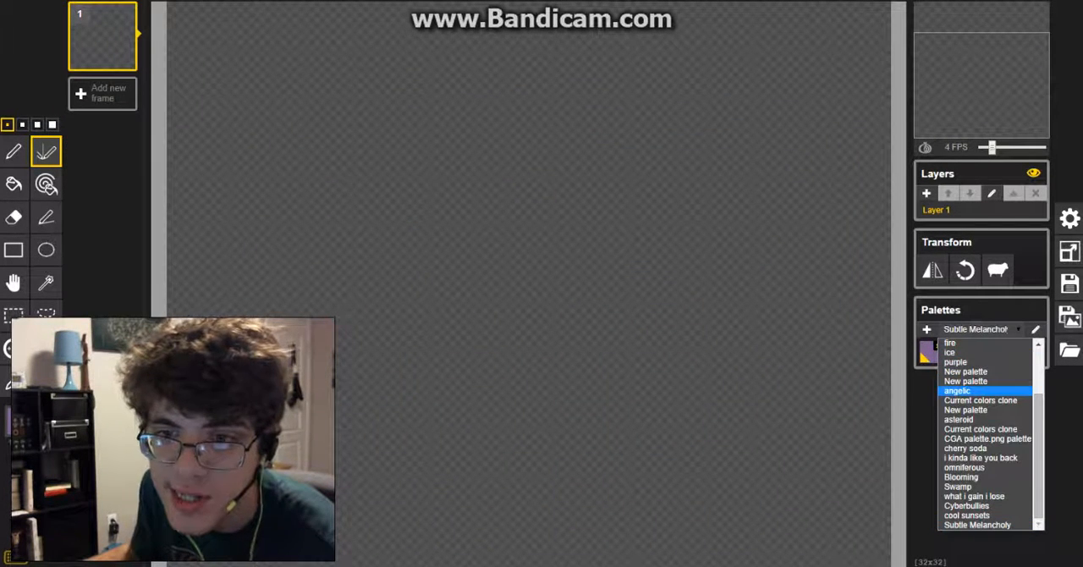
left_click(977, 329)
scroll(981, 394, "down", 1)
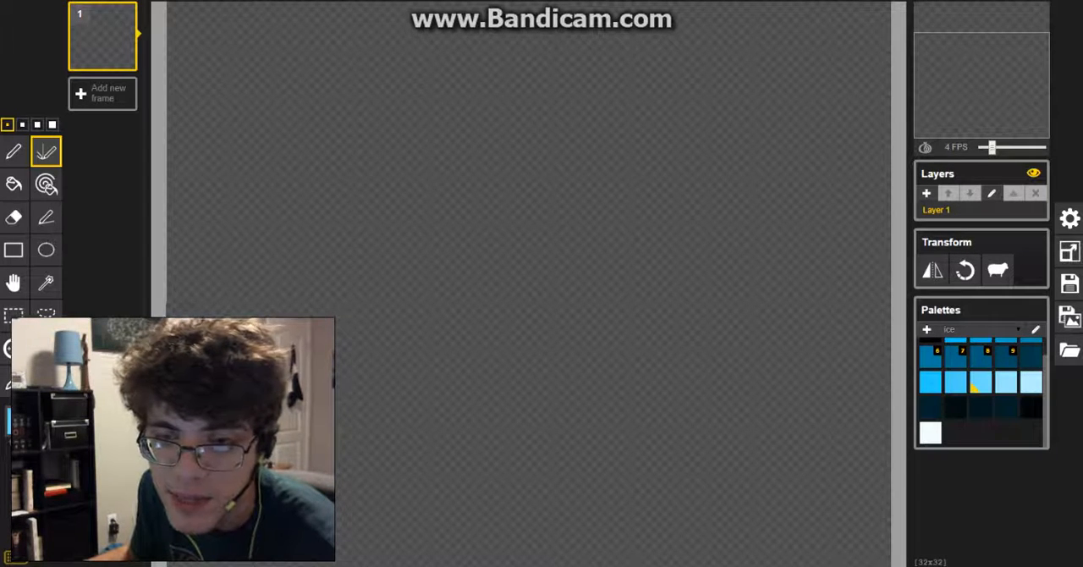
mouse_move(404, 145)
left_mouse_down()
mouse_move(426, 122)
mouse_move(449, 100)
mouse_move(472, 99)
mouse_move(449, 419)
left_mouse_up()
left_click(426, 419)
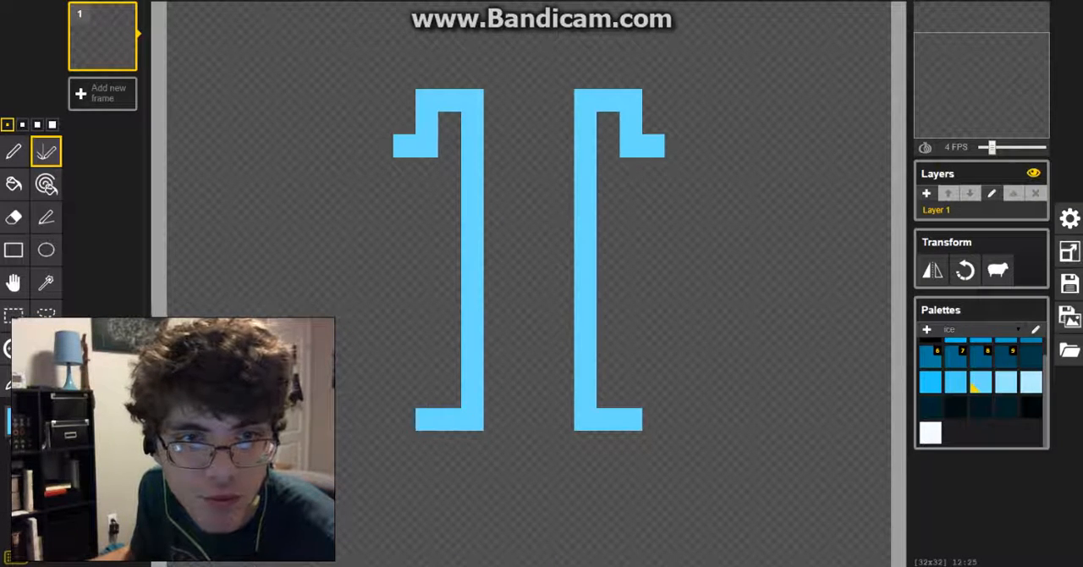
mouse_move(426, 420)
left_mouse_down()
mouse_move(426, 374)
mouse_move(404, 374)
left_mouse_up()
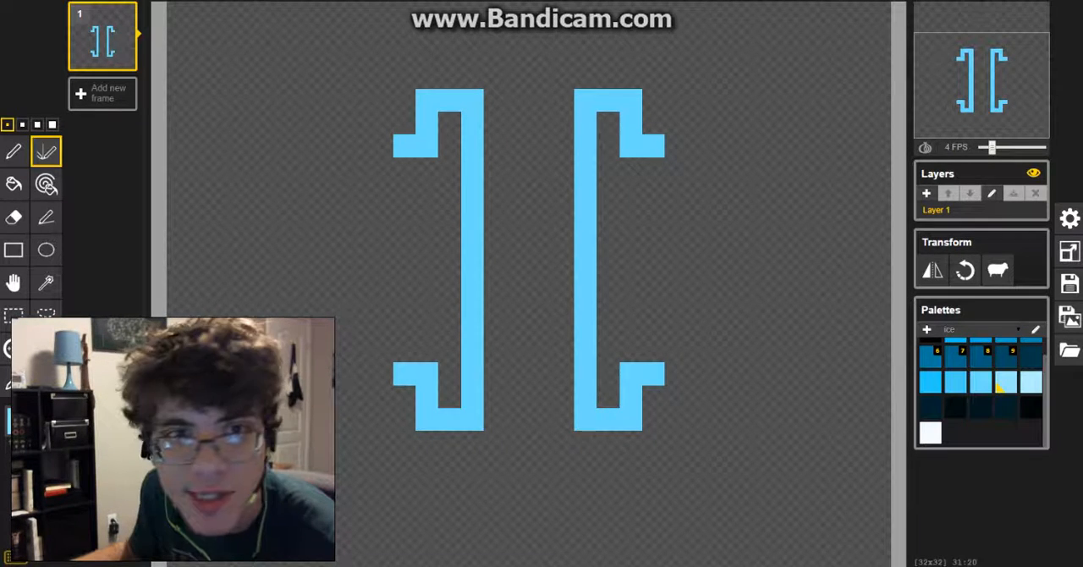
Step: Fill the space between the brackets with mirrored vertical stripes in two lighter ice blues, palest at the centre and one pixel taller at each end
left_click_drag(563, 99, 563, 169)
left_click_drag(495, 173, 495, 420)
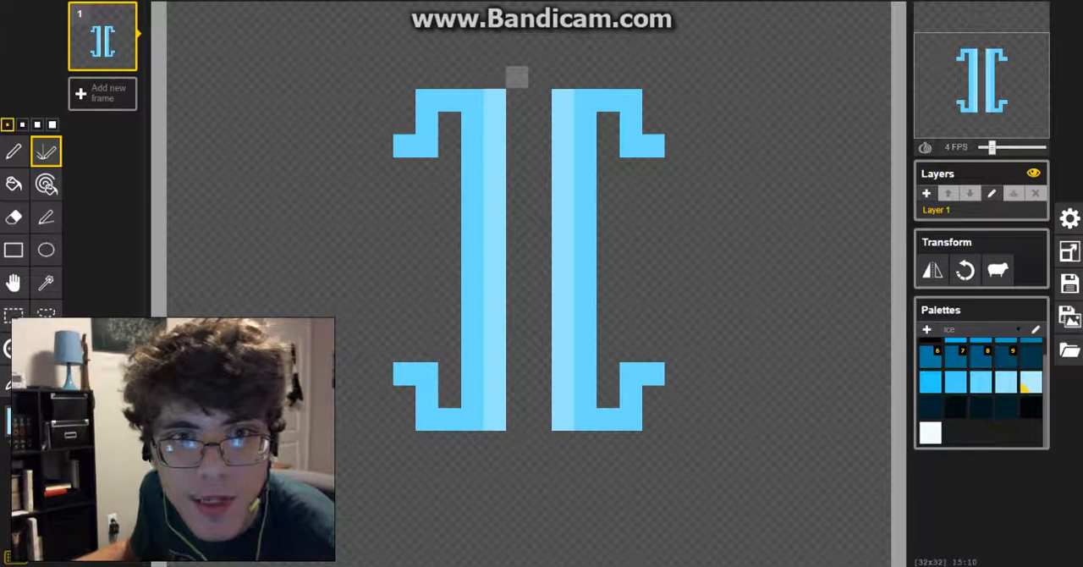
left_click_drag(517, 78, 517, 441)
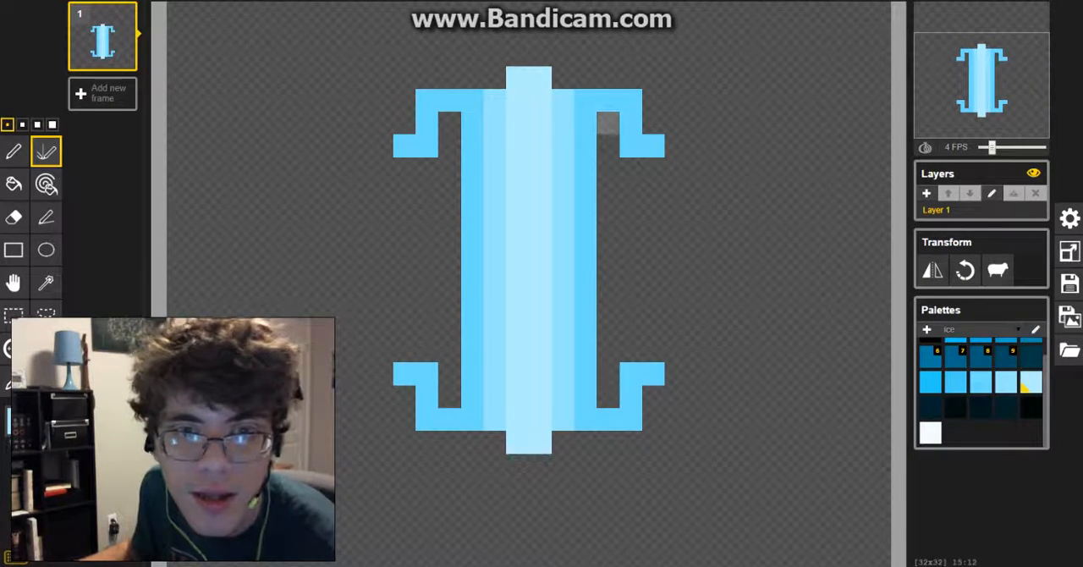
Step: Paint mirrored palest-blue bars joining the bracket ends and fill the inner slots with light blue, leaving a one-pixel gap on each side
left_click_drag(630, 169, 631, 364)
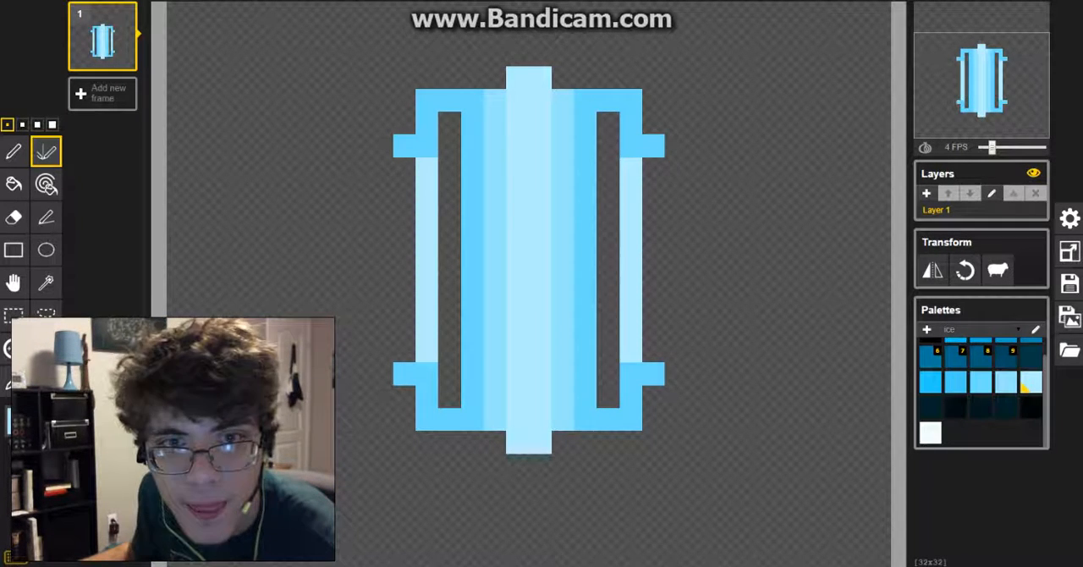
left_click_drag(608, 123, 607, 259)
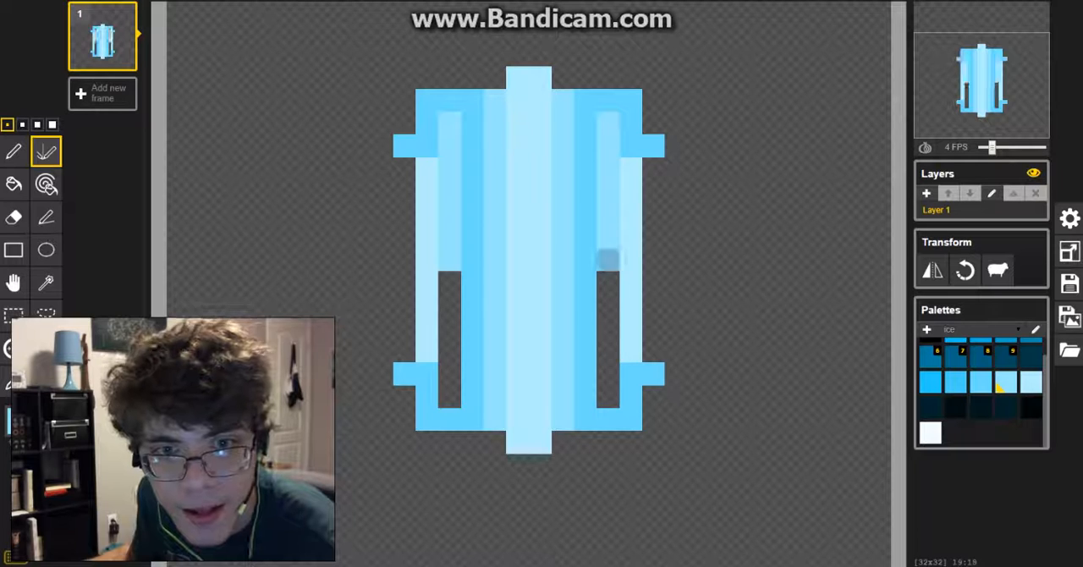
left_click_drag(607, 296, 607, 405)
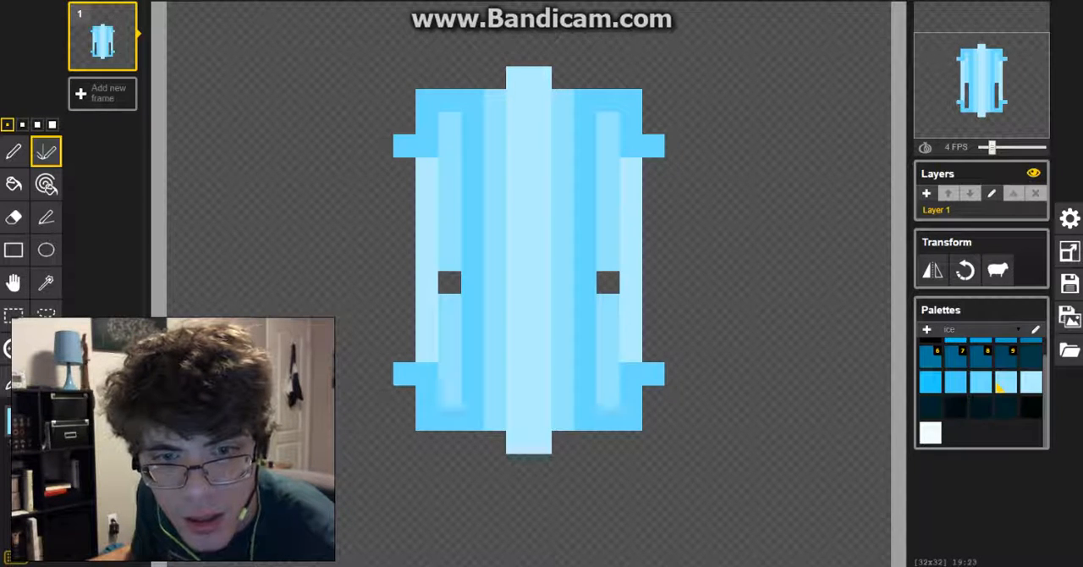
Step: Add palest-blue accents in the inner slots, erase the gaps to three pixels tall, and close both outer sides with a medium light-blue edge
left_click(1030, 383)
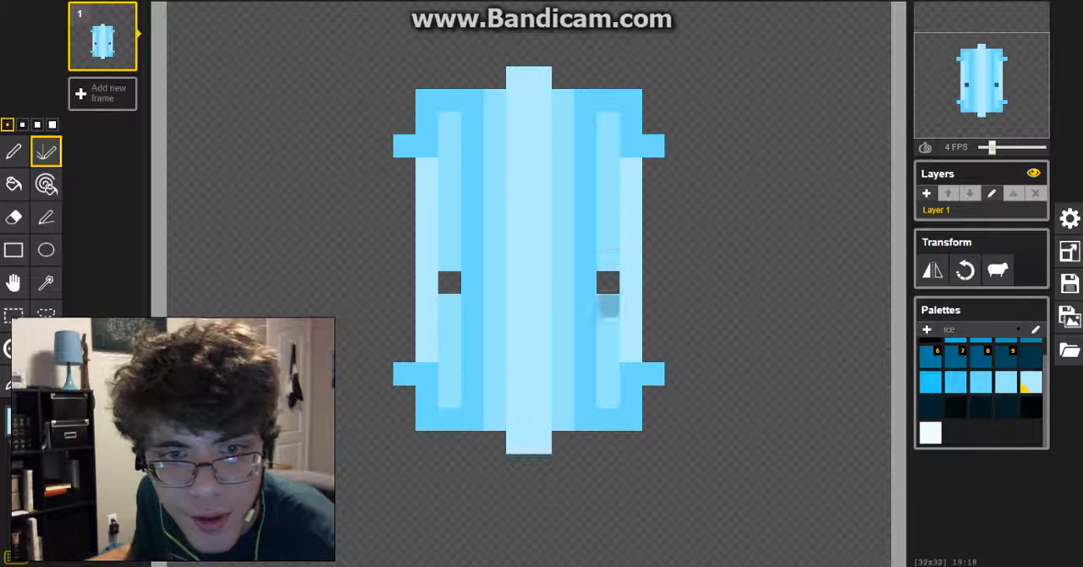
left_click(608, 306)
left_click(608, 214)
right_click(608, 236)
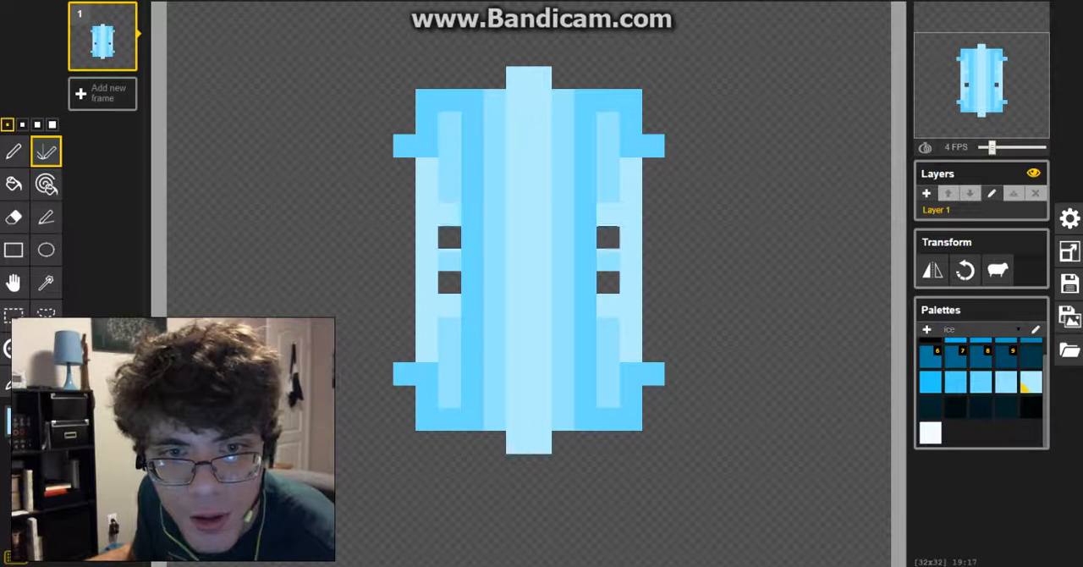
right_click(608, 259)
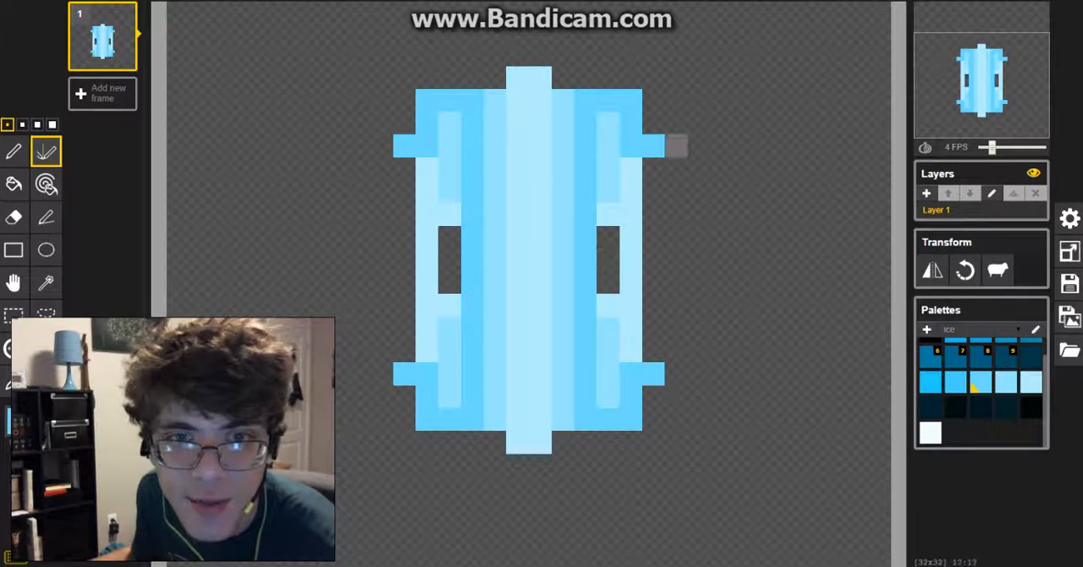
left_click_drag(653, 170, 653, 350)
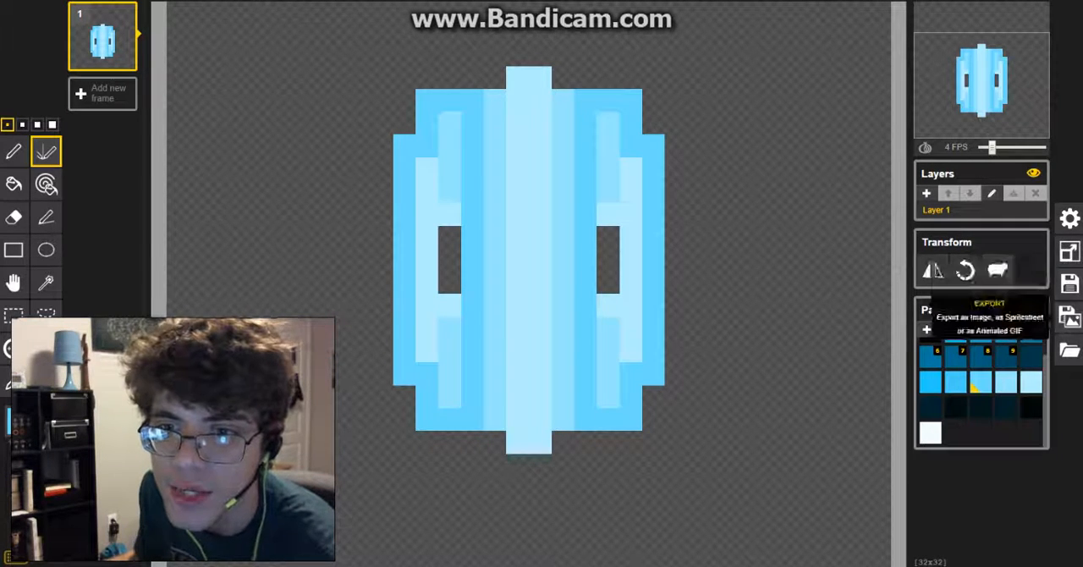
Step: Duplicate frame 1 and erase the full inner slots on both sides of the copy
left_click(1069, 316)
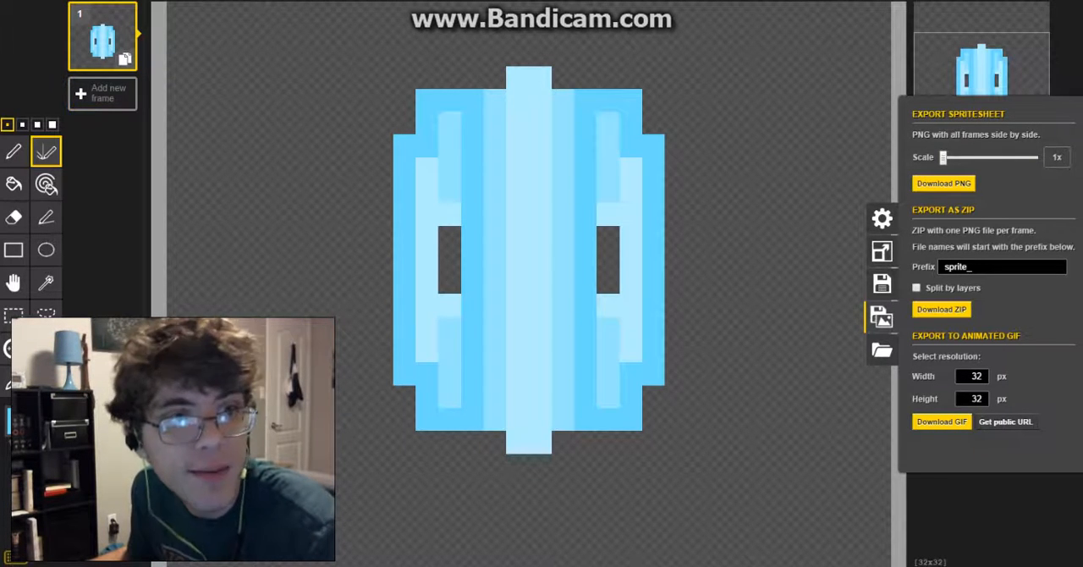
left_click(124, 58)
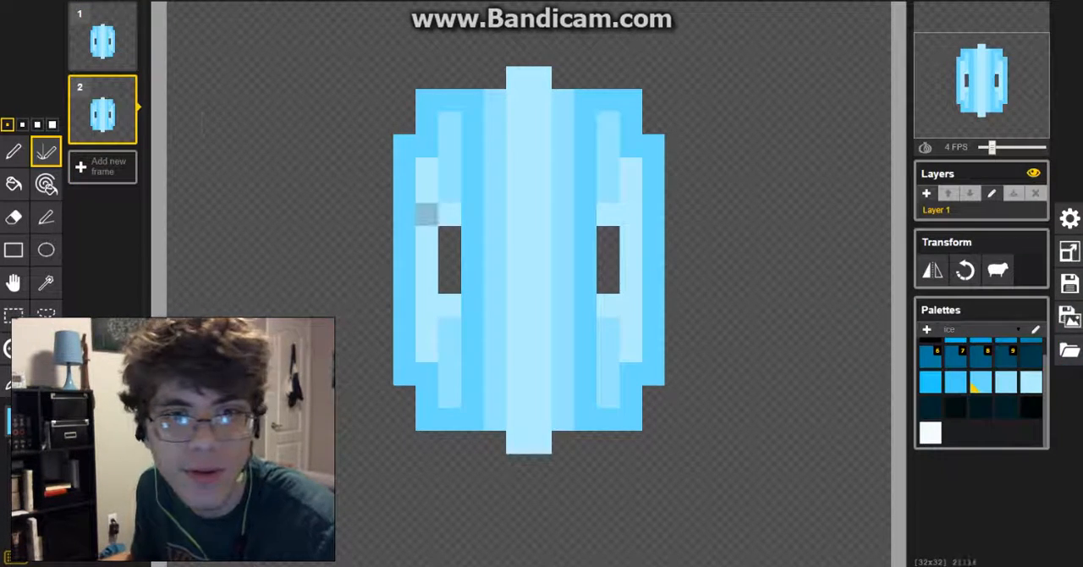
mouse_move(449, 214)
left_mouse_down()
mouse_move(449, 328)
mouse_move(449, 123)
left_mouse_up()
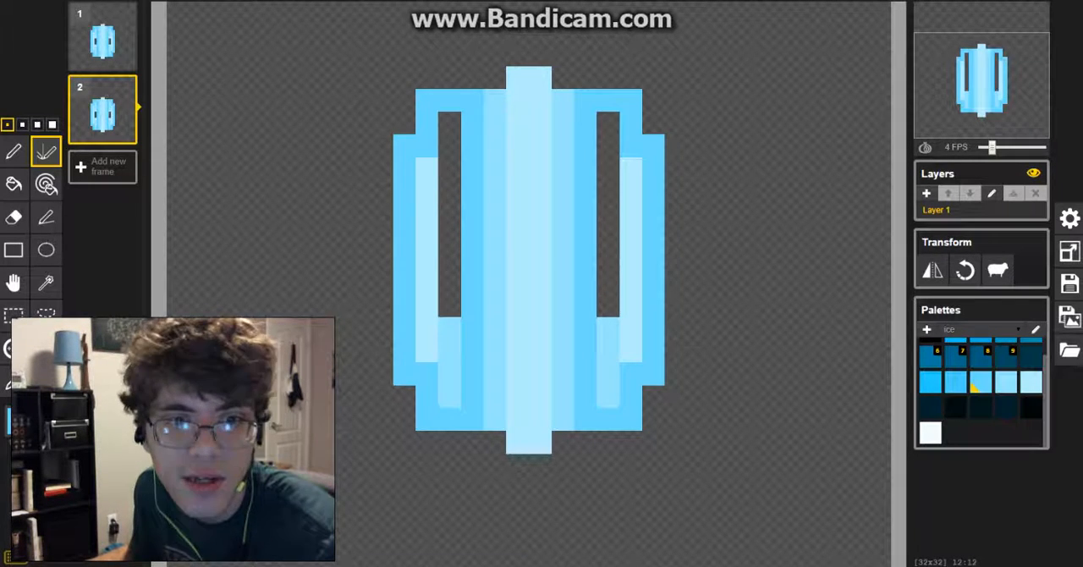
left_click_drag(449, 308, 449, 396)
left_click(449, 396)
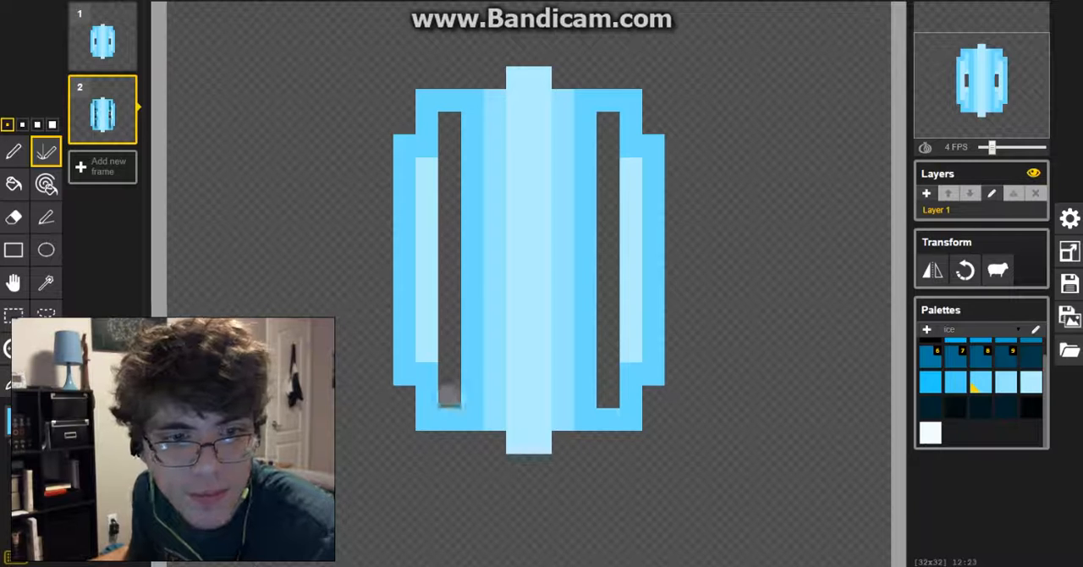
Step: Add frames 3 and 4 as successive duplicates, erasing the pale inner bars in frame 3 and the outer side edges in frame 4
left_click(124, 134)
left_click_drag(427, 169, 427, 350)
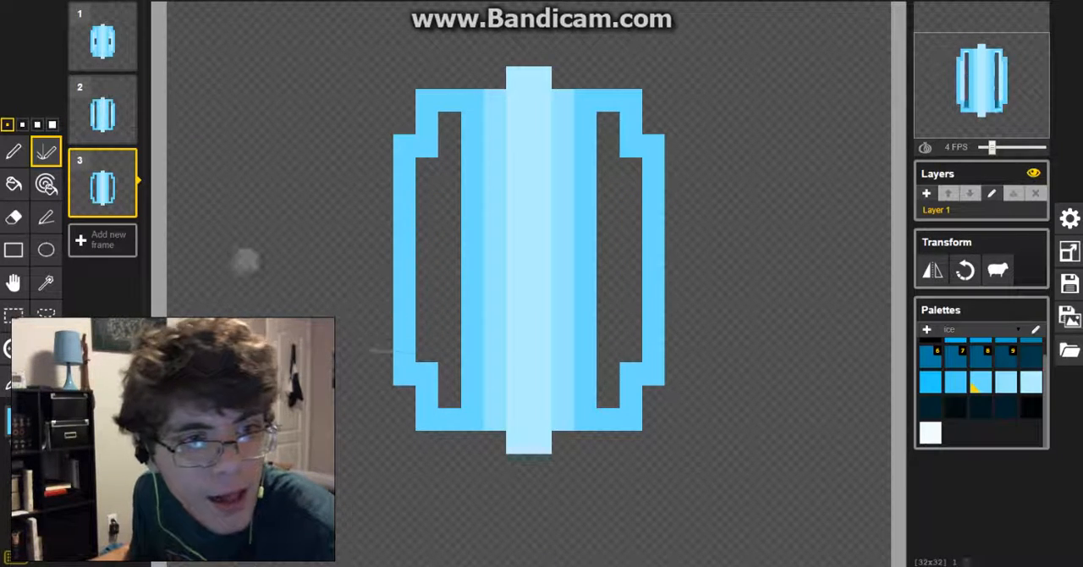
left_click(125, 207)
left_click_drag(404, 377, 404, 226)
left_click_drag(404, 140, 404, 225)
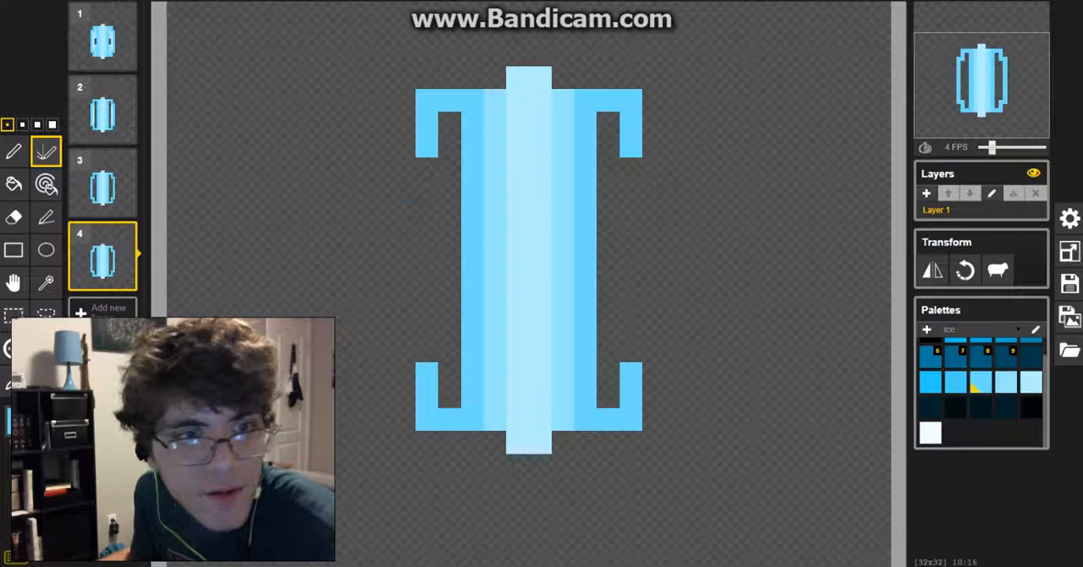
Step: Duplicate frames 3 and 2 and move the copies to the end of the sequence in reverse order
left_click(125, 205)
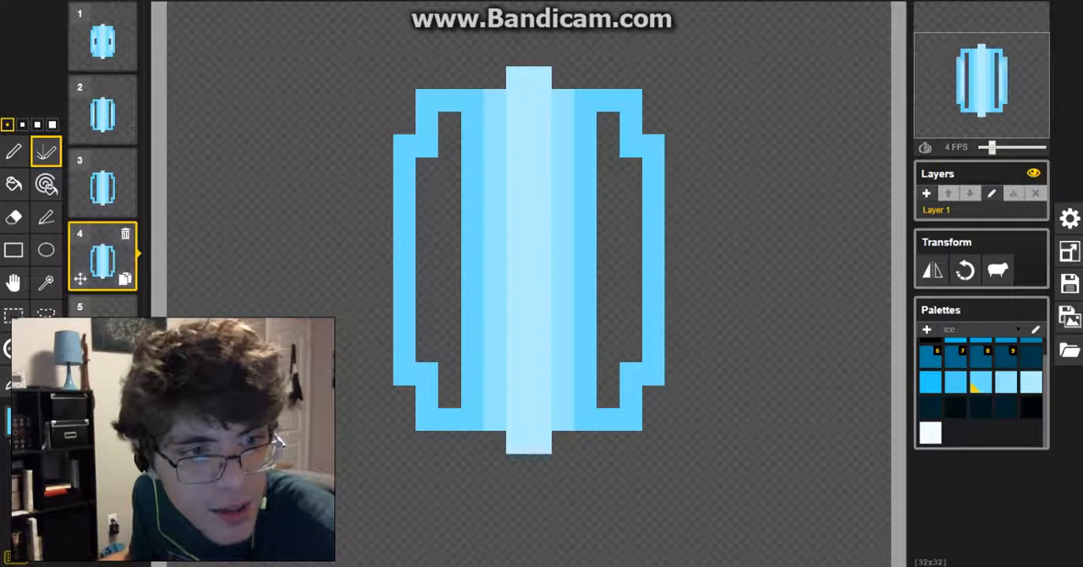
left_click_drag(103, 262, 103, 334)
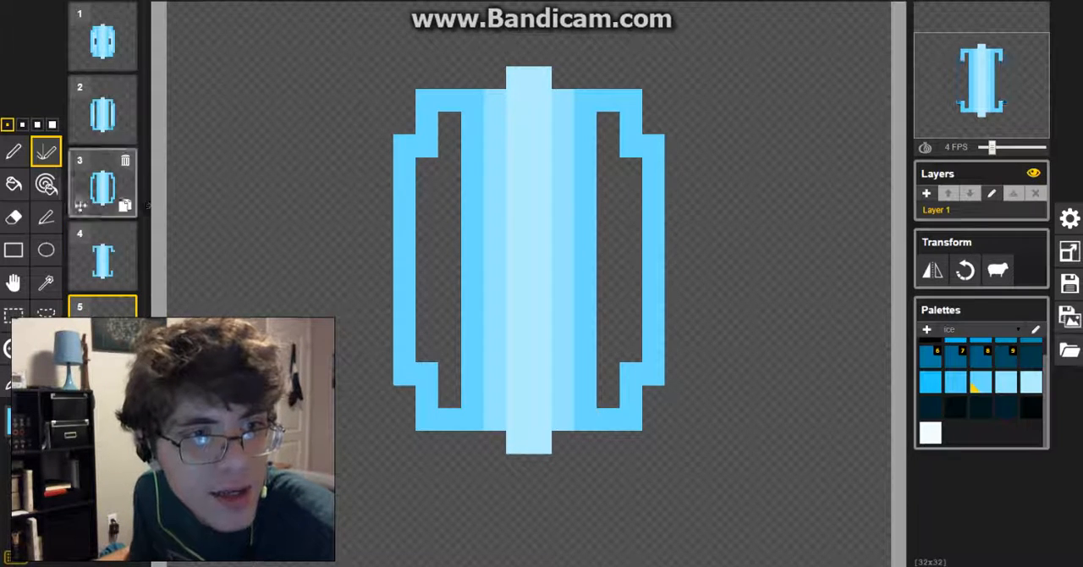
left_click(100, 114)
left_click(124, 131)
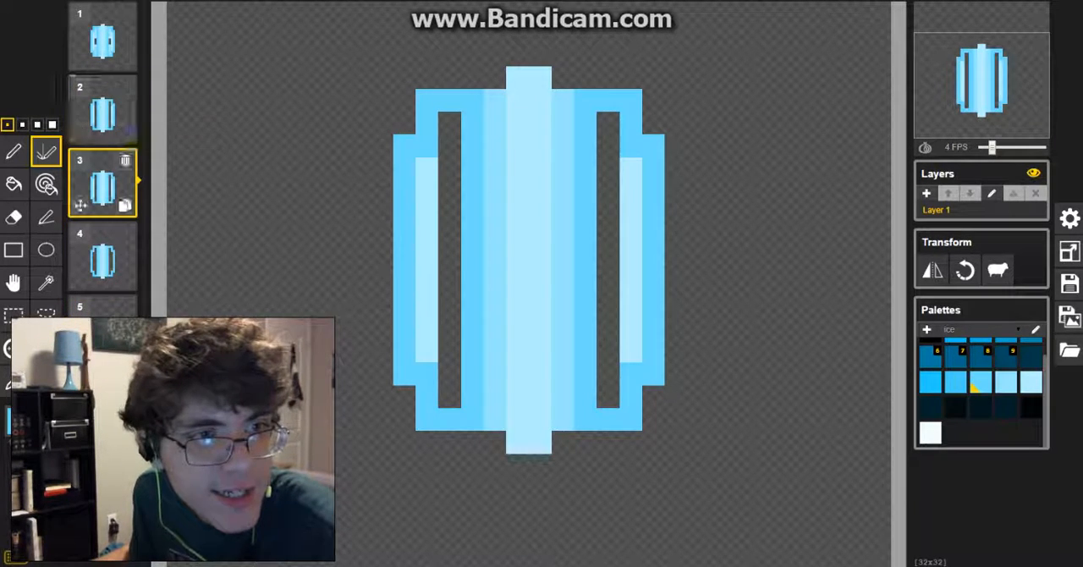
left_click_drag(103, 188, 103, 402)
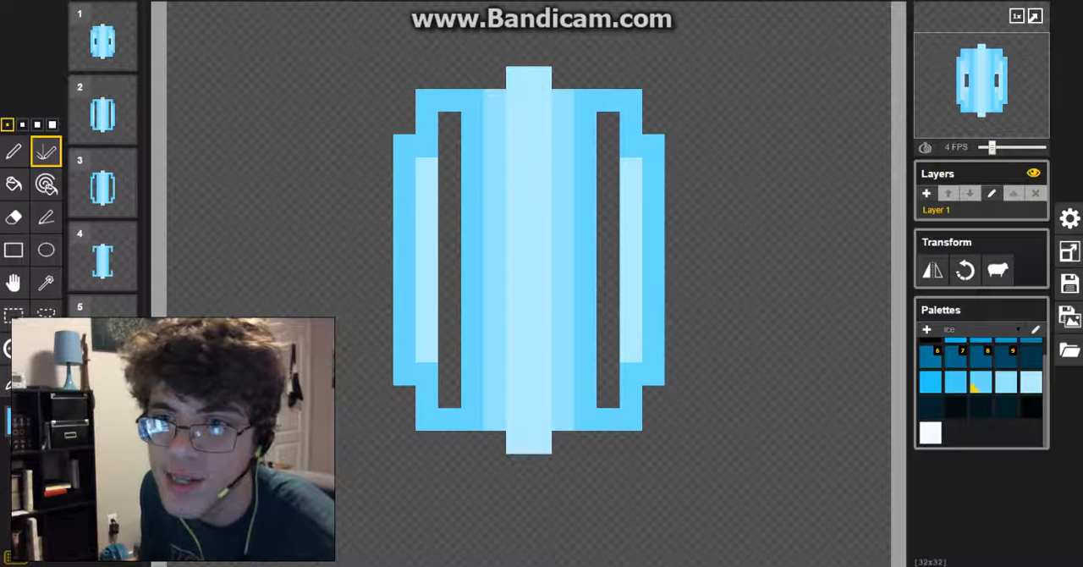
Step: Try to download the animation as a 32x32 px GIF
left_click(1069, 317)
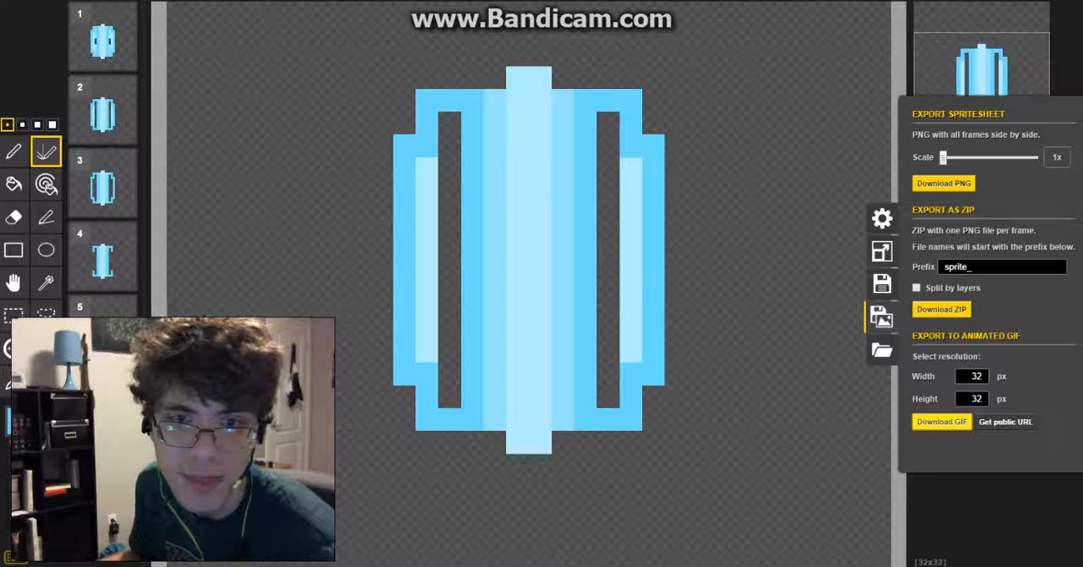
left_click(941, 421)
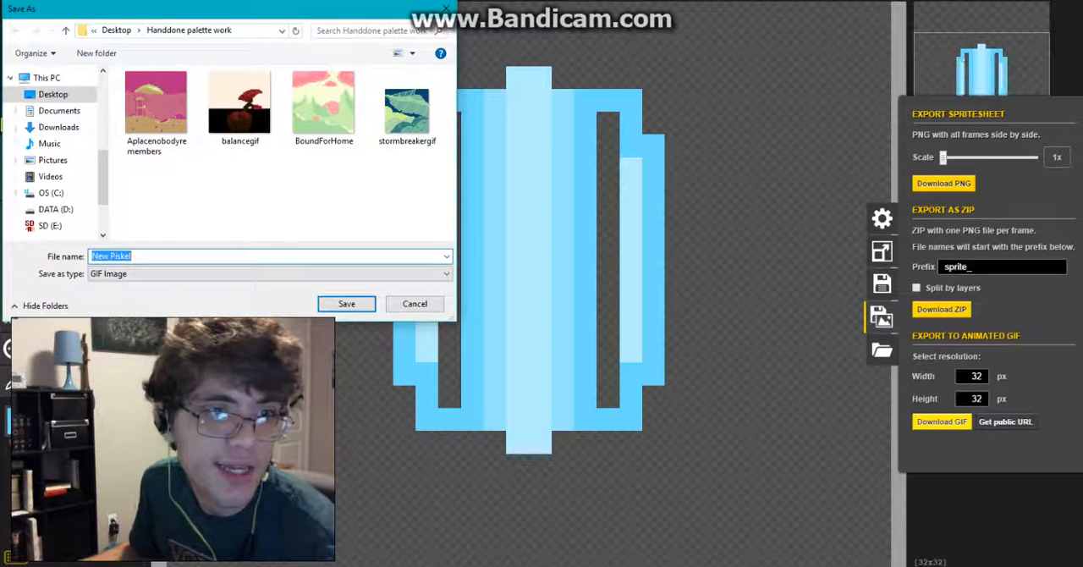
left_click(414, 304)
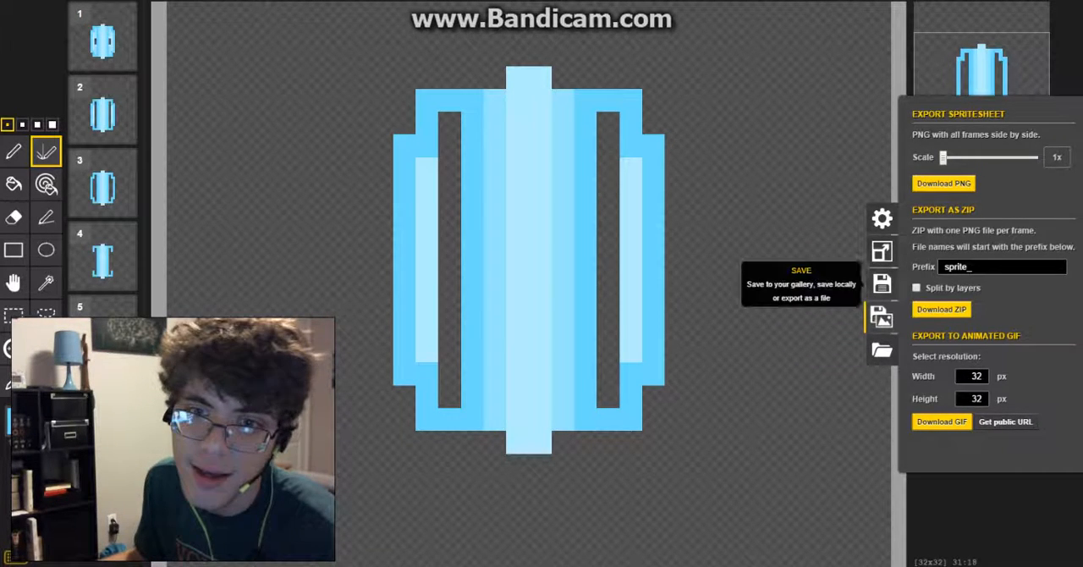
Step: Look over the save options, restore the recent-session backup of New Piskel over the current workspace, and check its export options
left_click(882, 284)
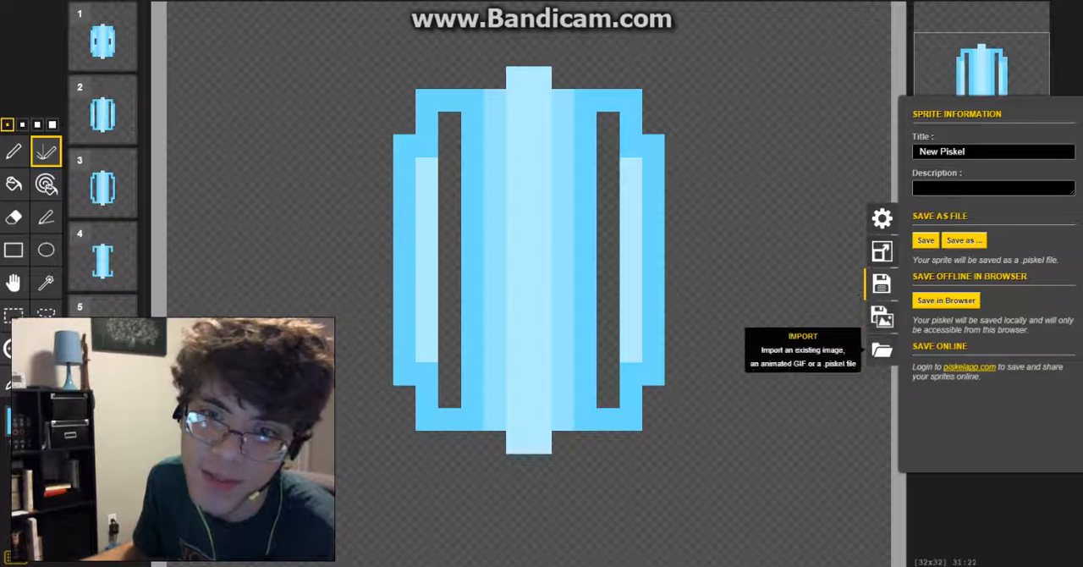
left_click(881, 349)
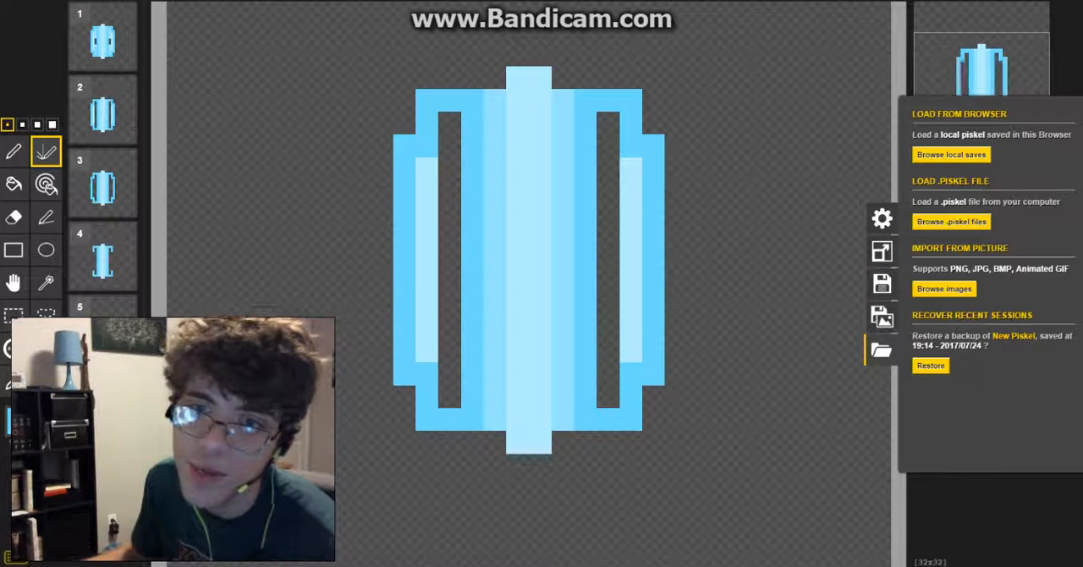
left_click(929, 365)
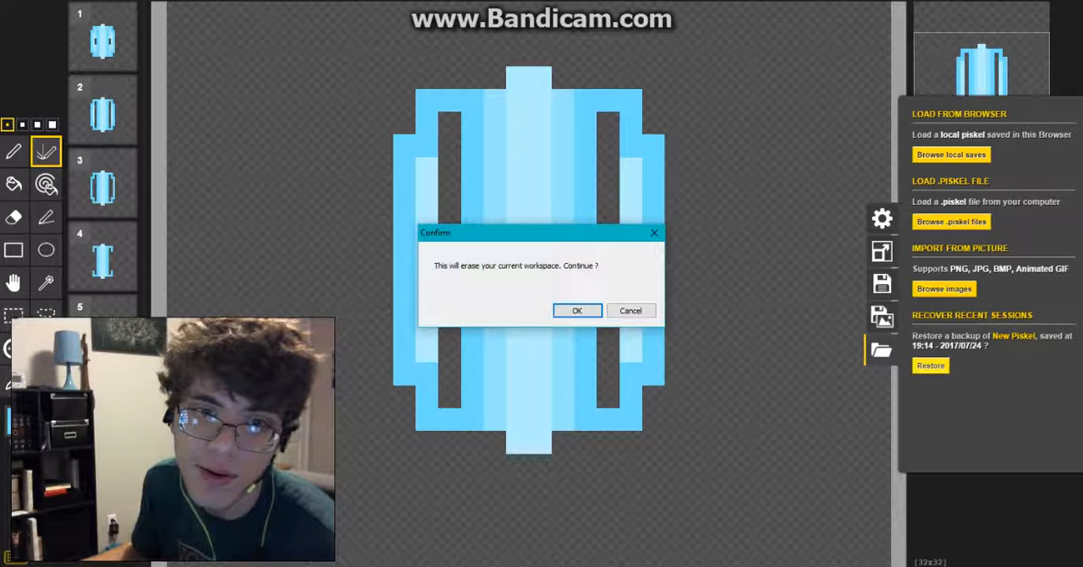
left_click(577, 310)
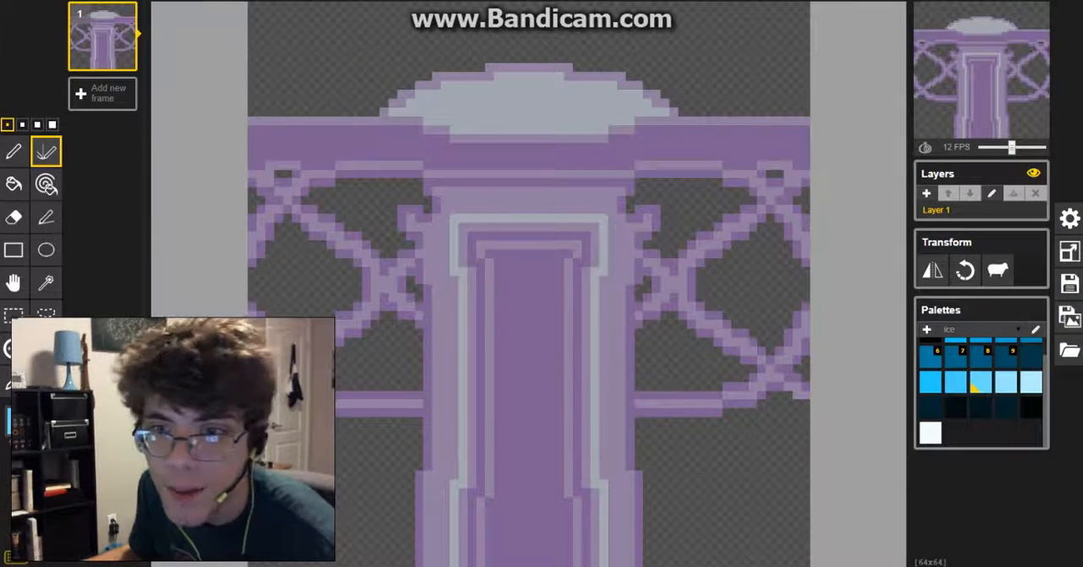
left_click(1069, 318)
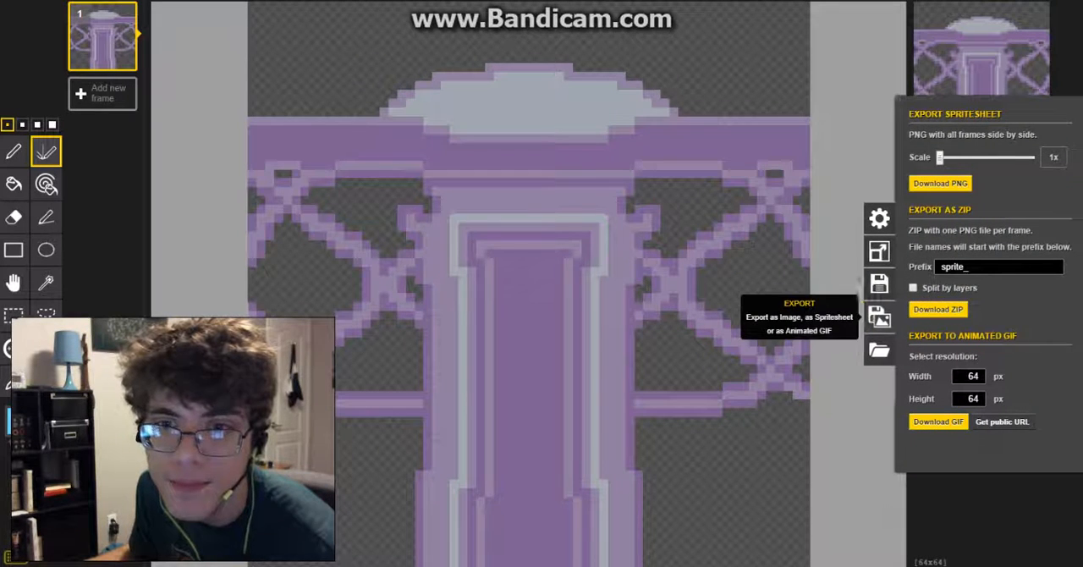
left_click(882, 317)
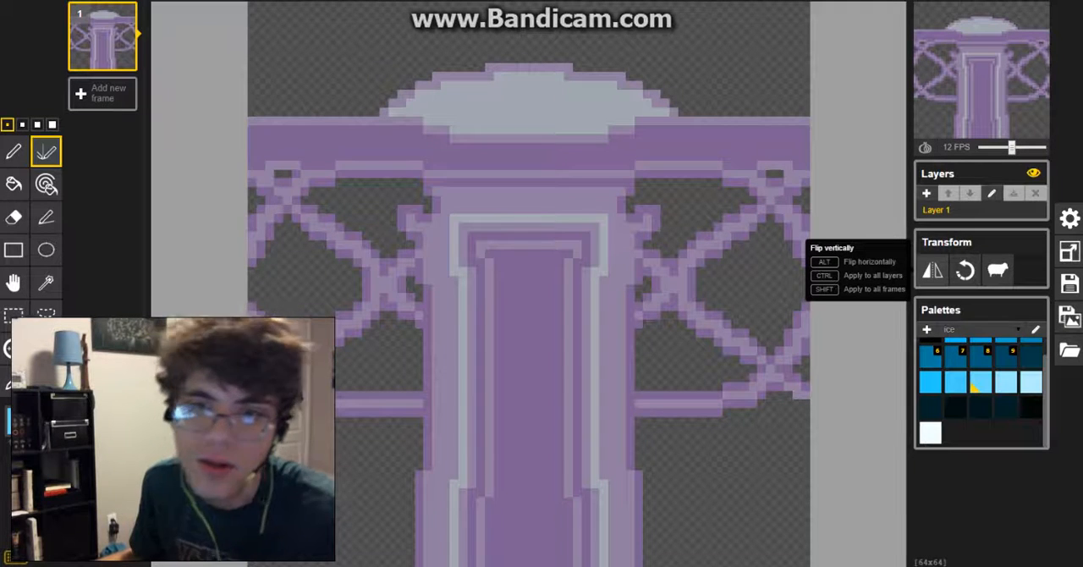
Step: Rotate the pillar artwork through four quarter turns, a full revolution
left_click(964, 270)
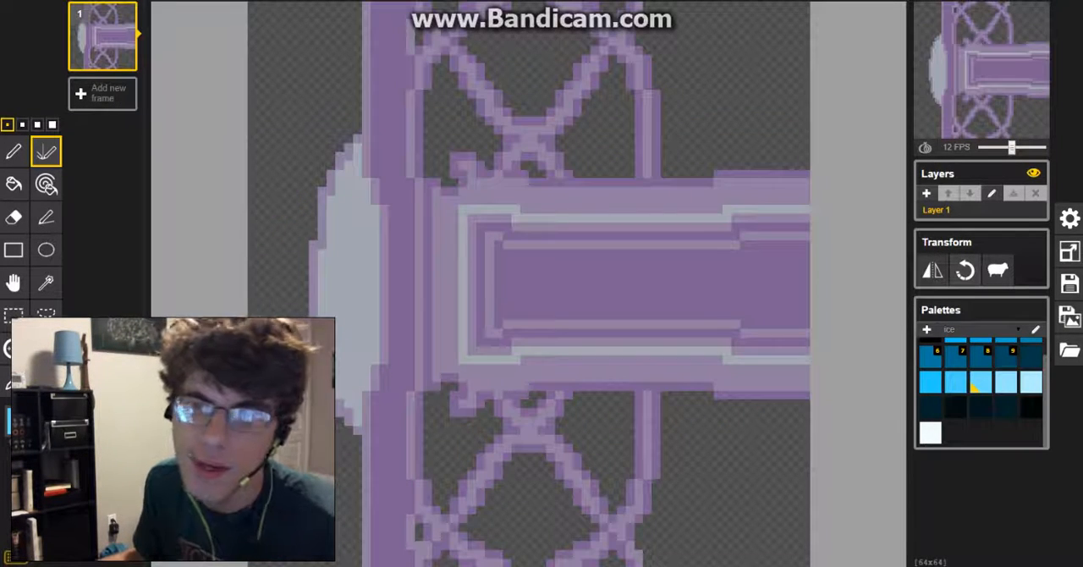
left_click(964, 270)
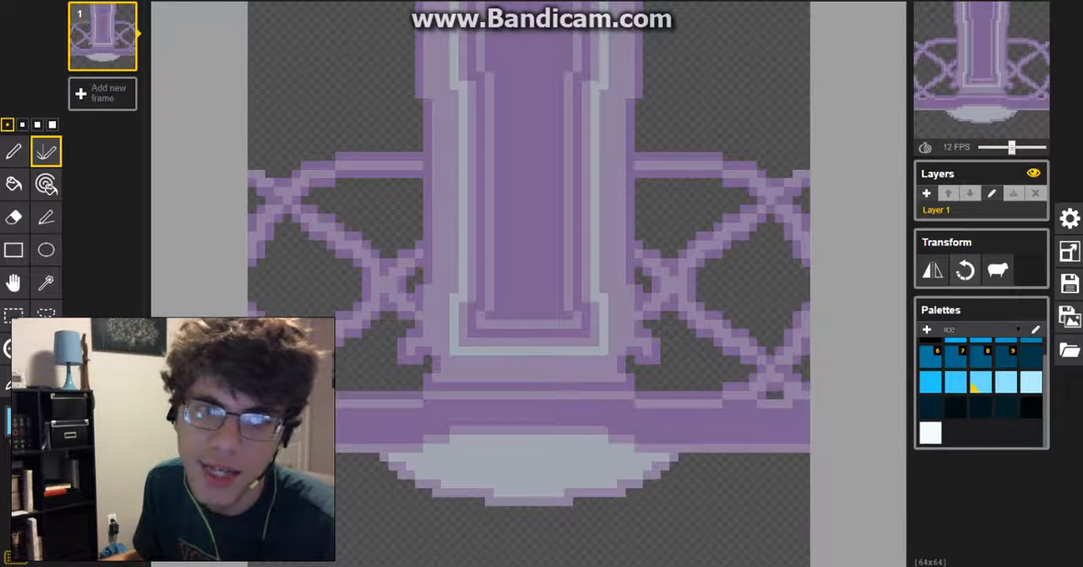
left_click(964, 270)
left_click(965, 270)
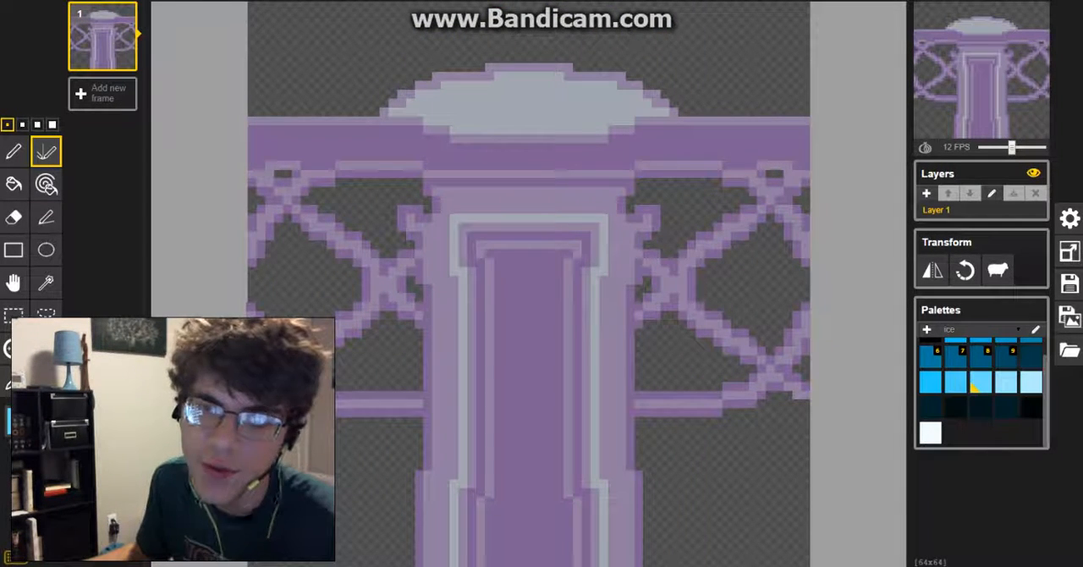
Step: Add a second layer and scribble mirrored bright-blue lines on it over the pillar
left_click(926, 193)
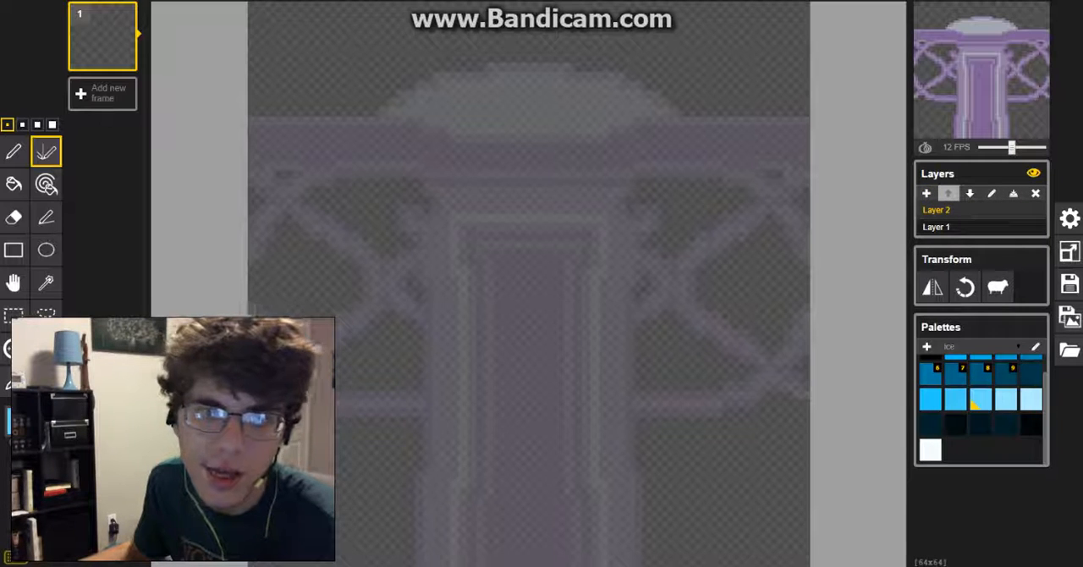
left_click(955, 400)
mouse_move(620, 182)
left_mouse_down()
mouse_move(280, 289)
mouse_move(509, 177)
mouse_move(618, 252)
left_mouse_up()
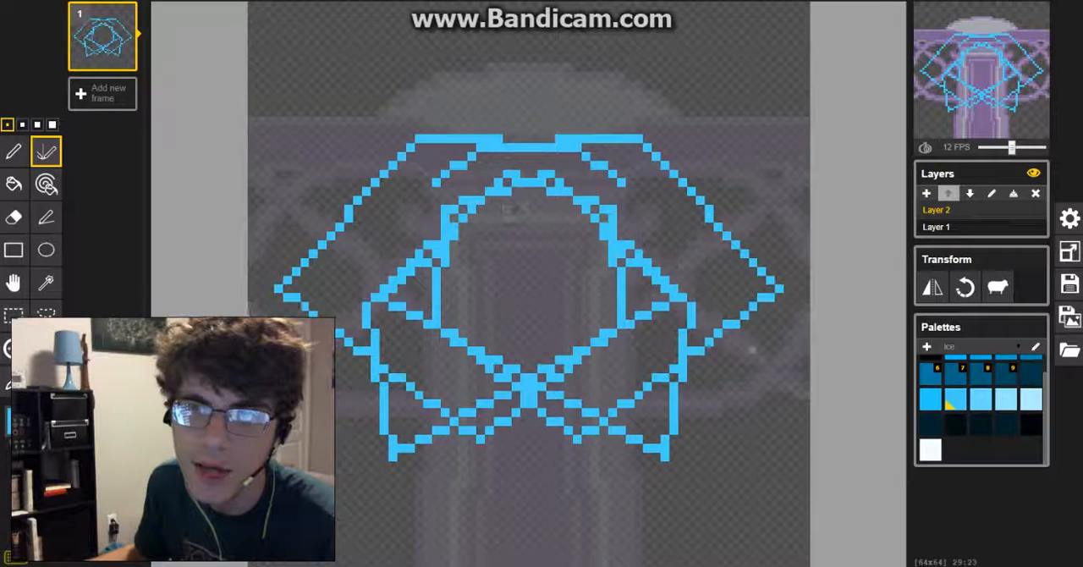
Step: Select the pillar's layer, Layer 1, and move it above Layer 2
left_click(936, 226)
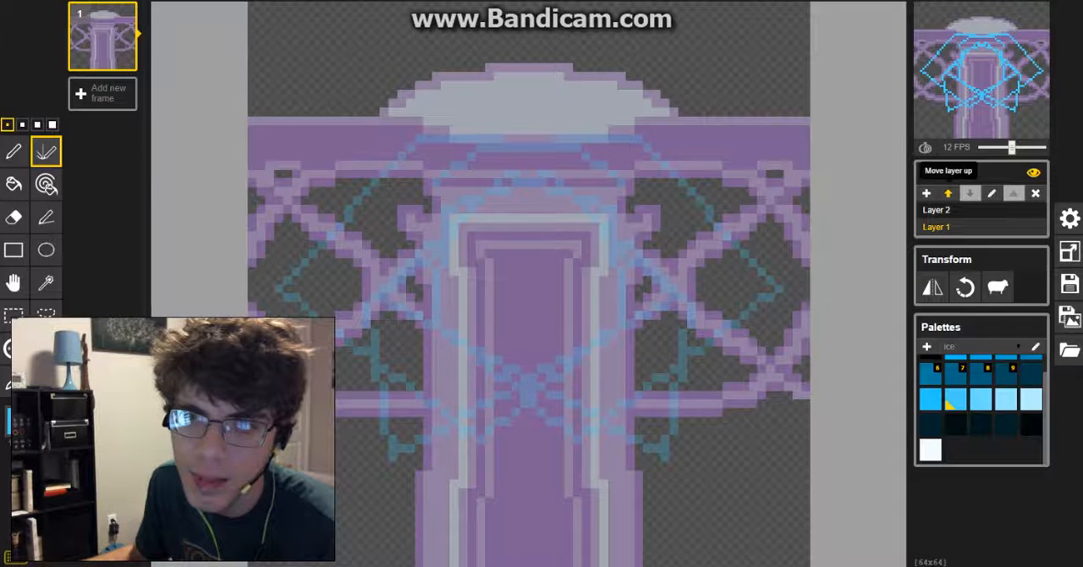
left_click(947, 193)
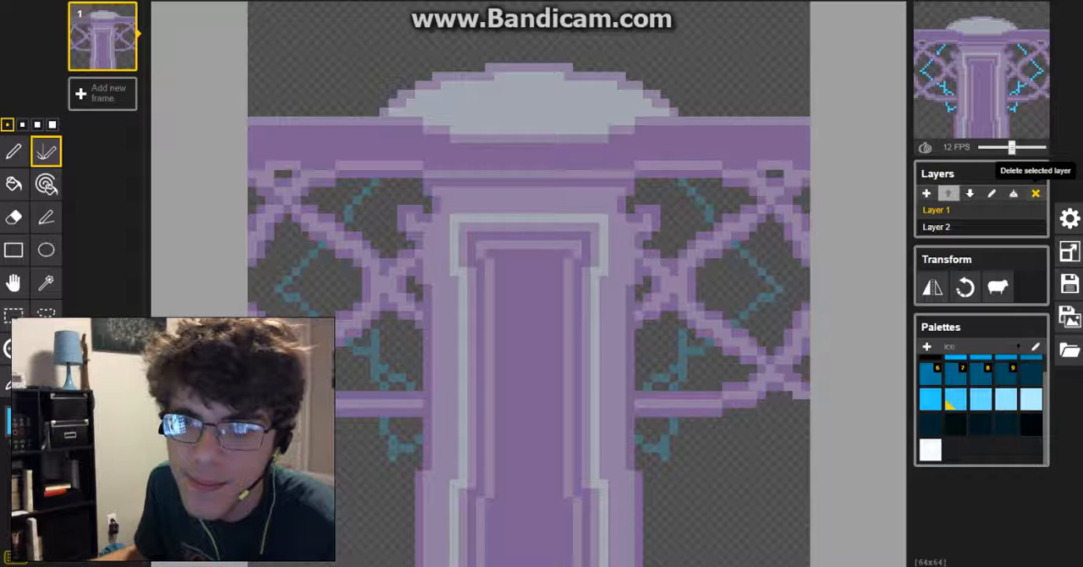
Step: Delete Layer 2 with its mirrored blue lines, keeping only the pillar's layer
left_click(936, 226)
left_click(1035, 193)
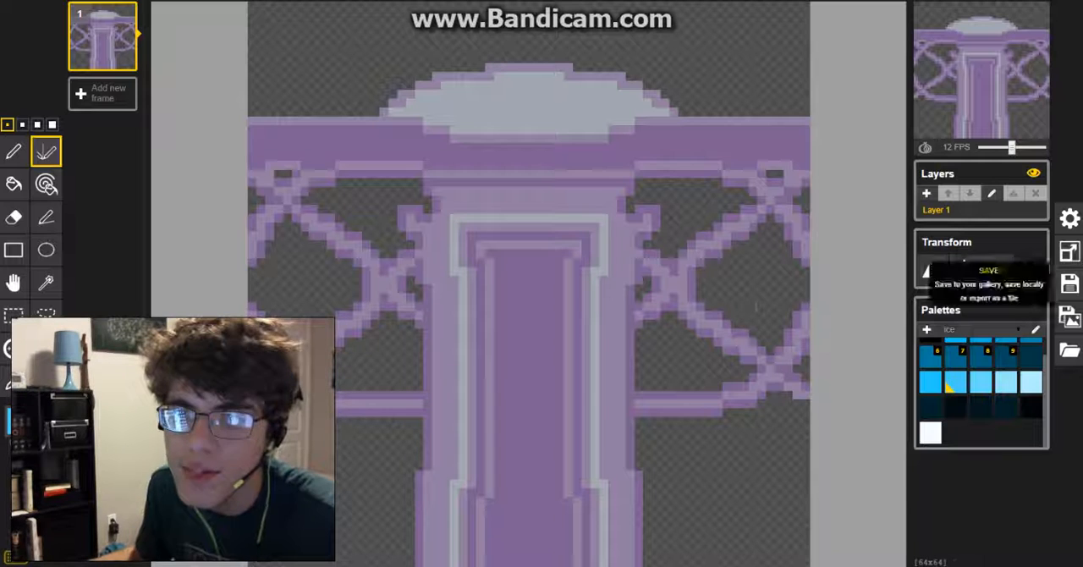
Step: Look over the canvas resize and default size settings and the whole keyboard shortcut cheatsheet, closing each one
left_click(1068, 251)
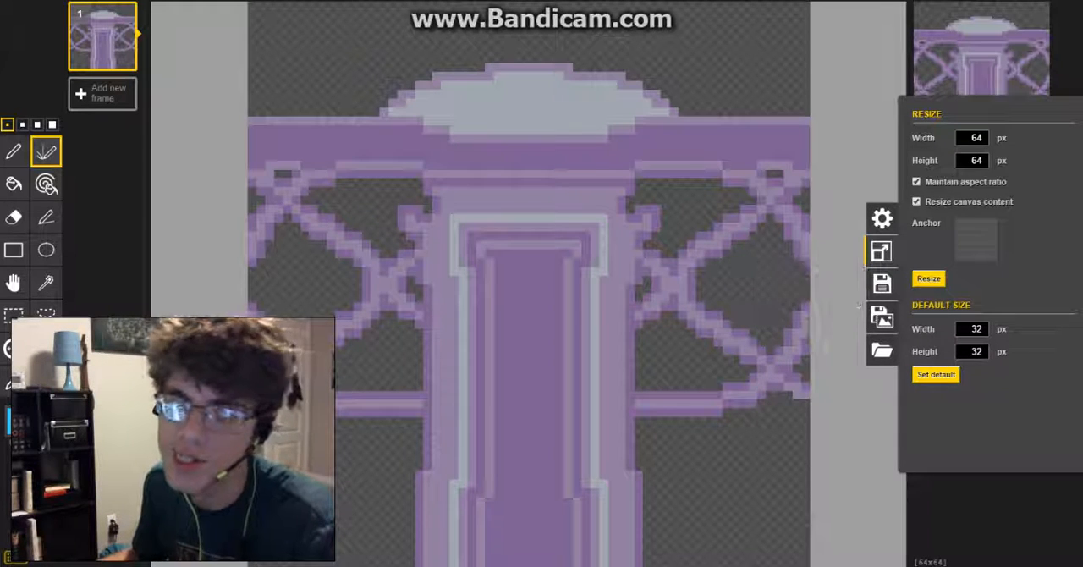
left_click(880, 251)
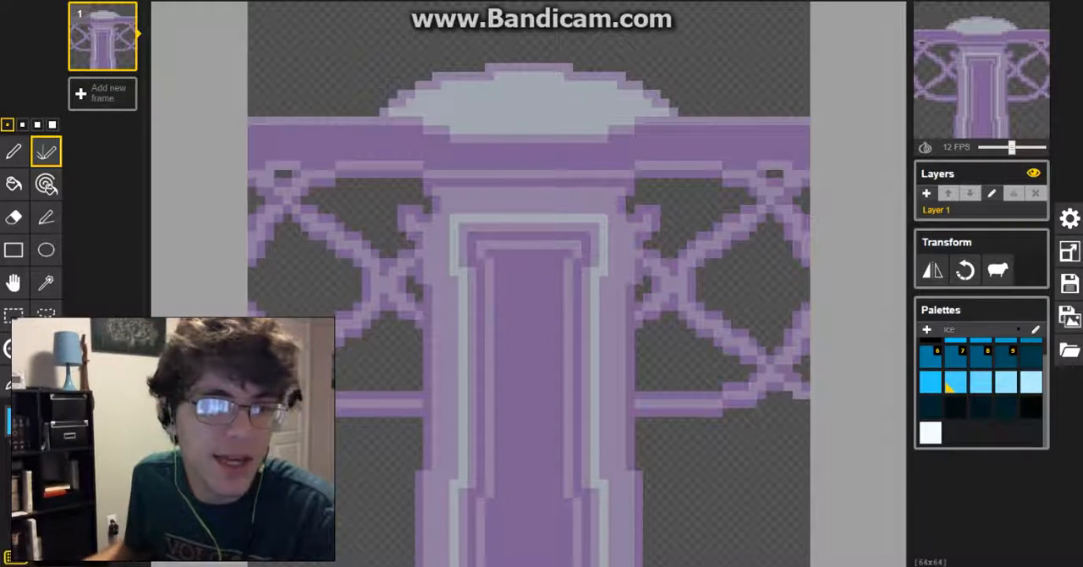
key("question")
scroll(541, 279, "down", 2)
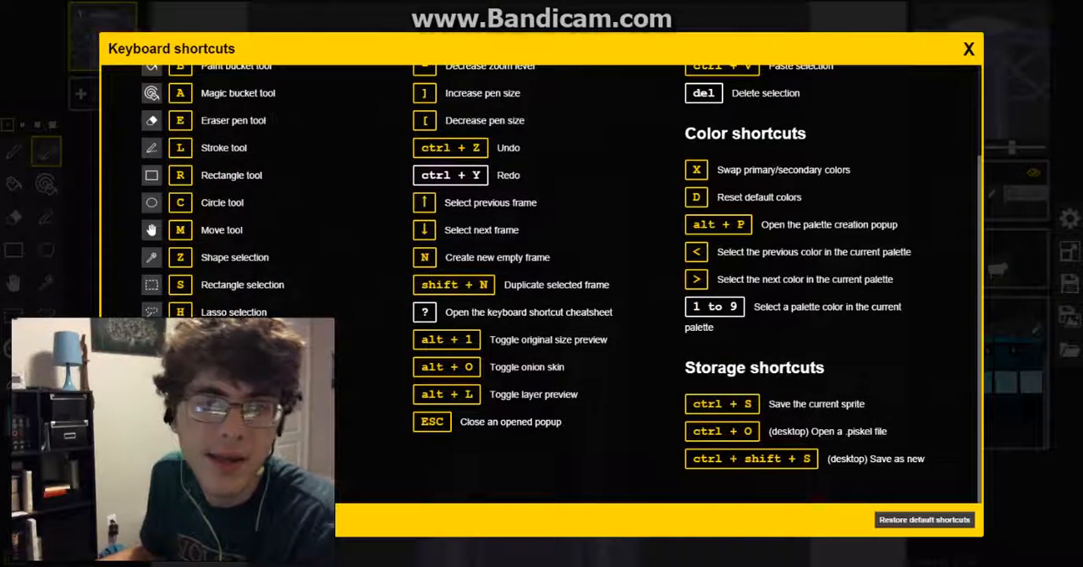
scroll(541, 279, "up", 2)
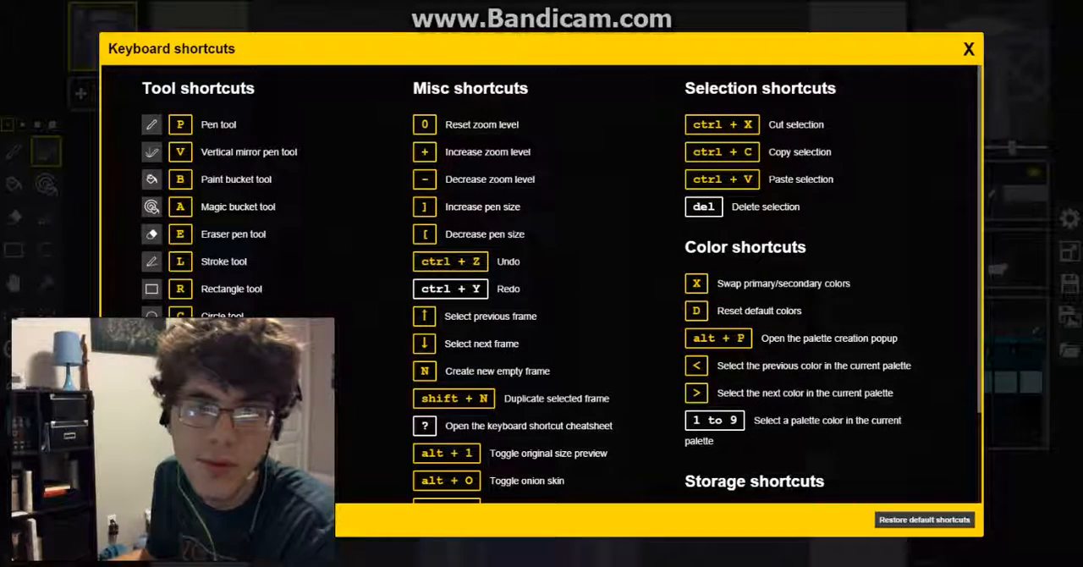
key("Escape")
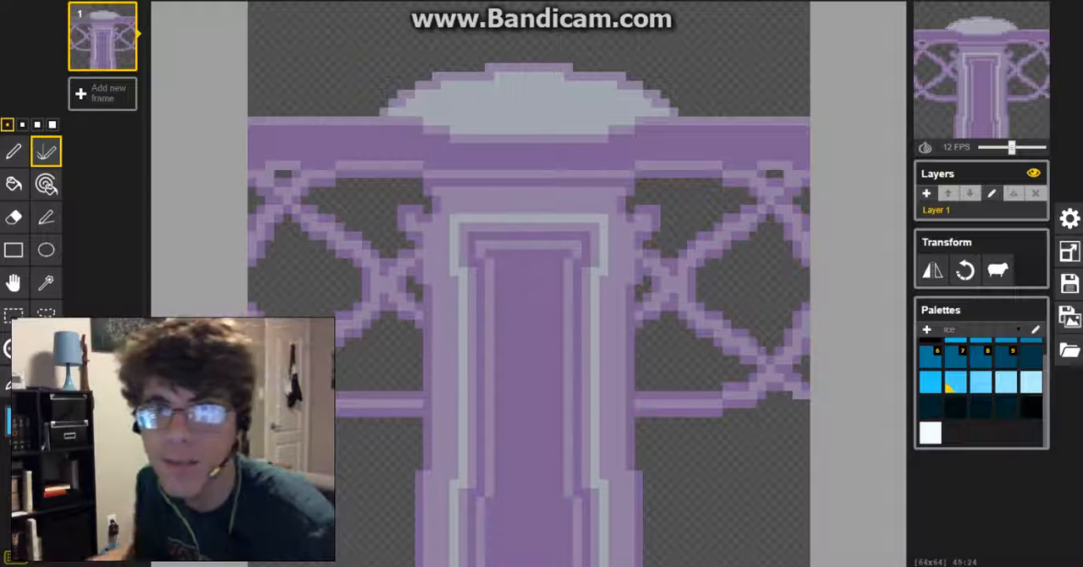